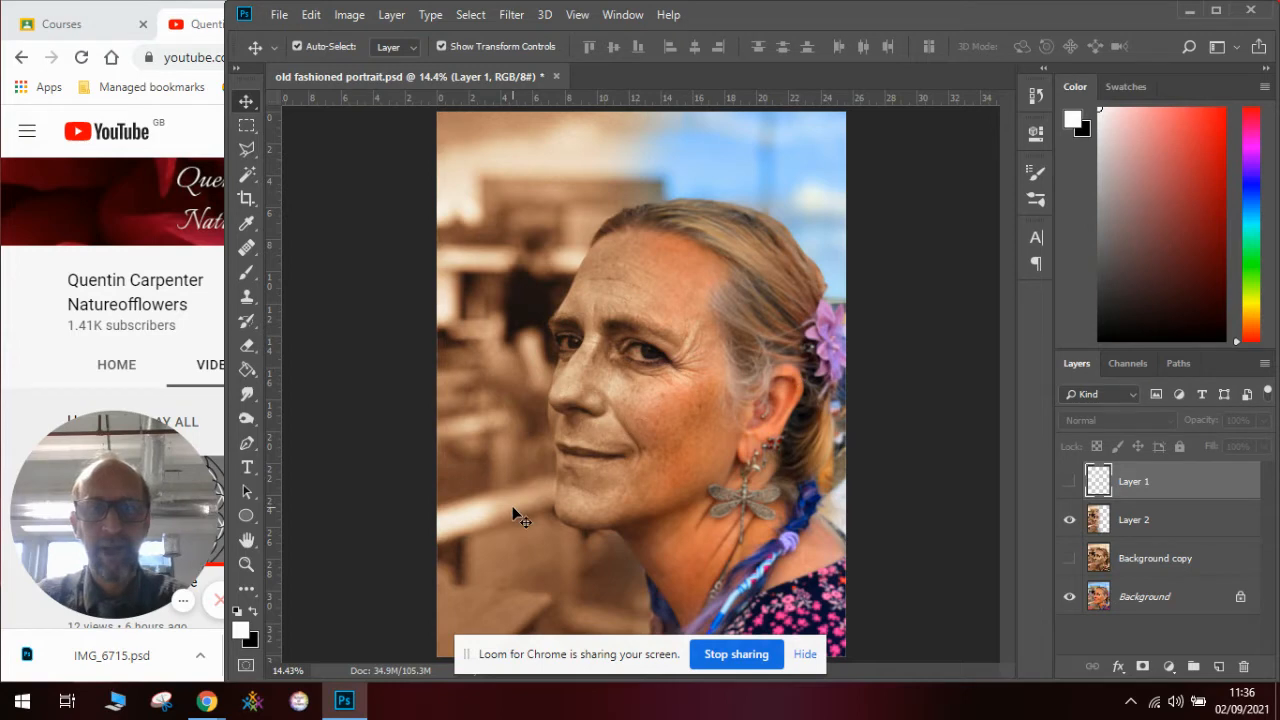
# - Compare the part-sepia, full-sepia and original portraits by toggling the visibility of Layer 2 and Background copy
pyautogui.click(805, 655)
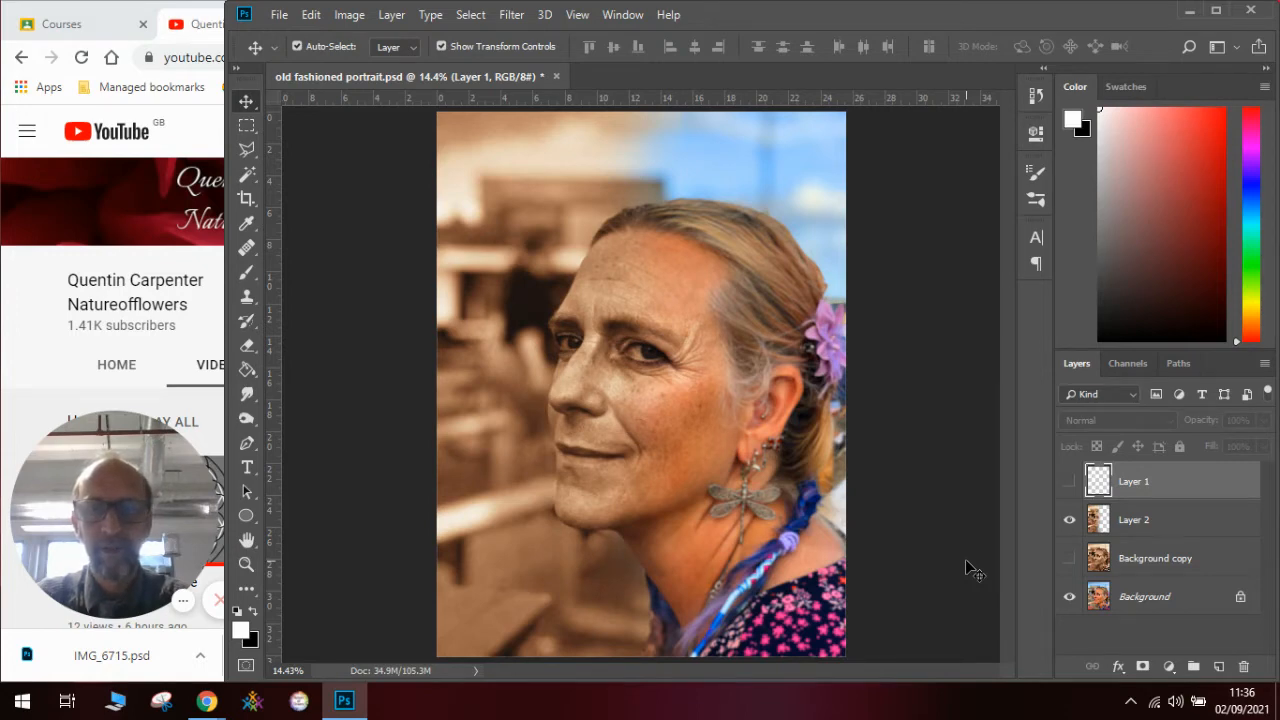
pyautogui.click(1069, 521)
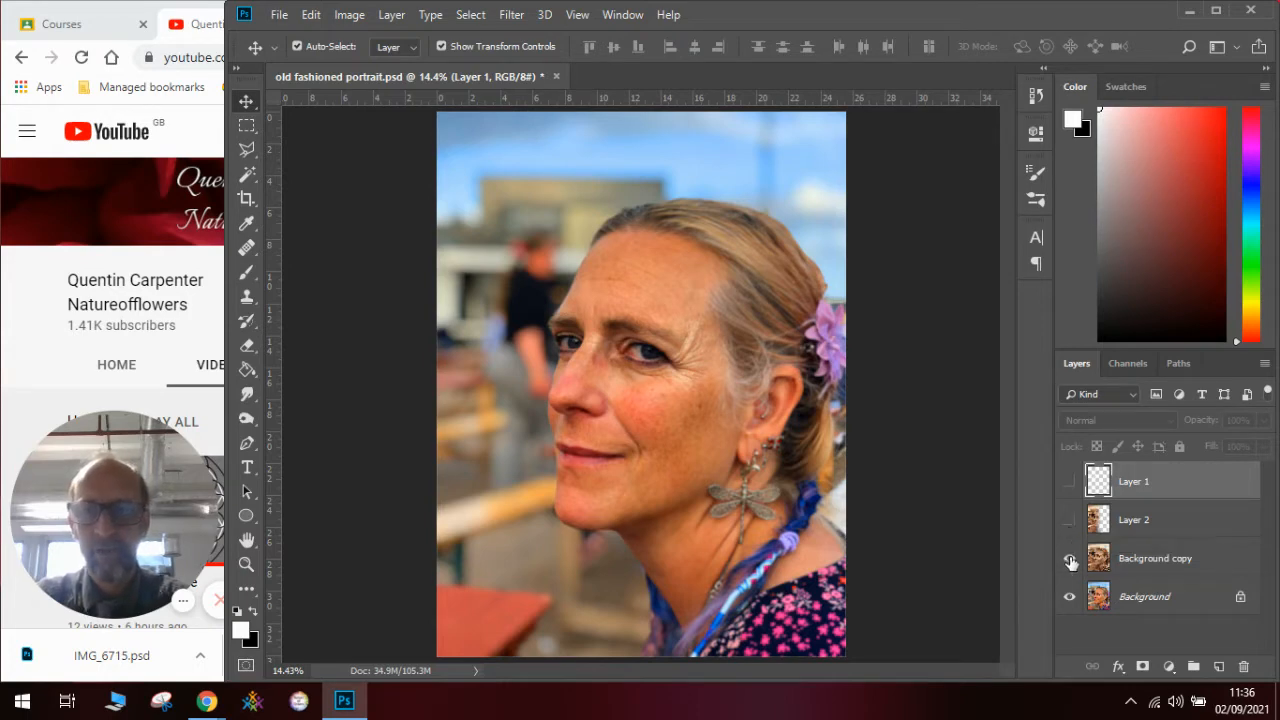
pyautogui.click(1069, 558)
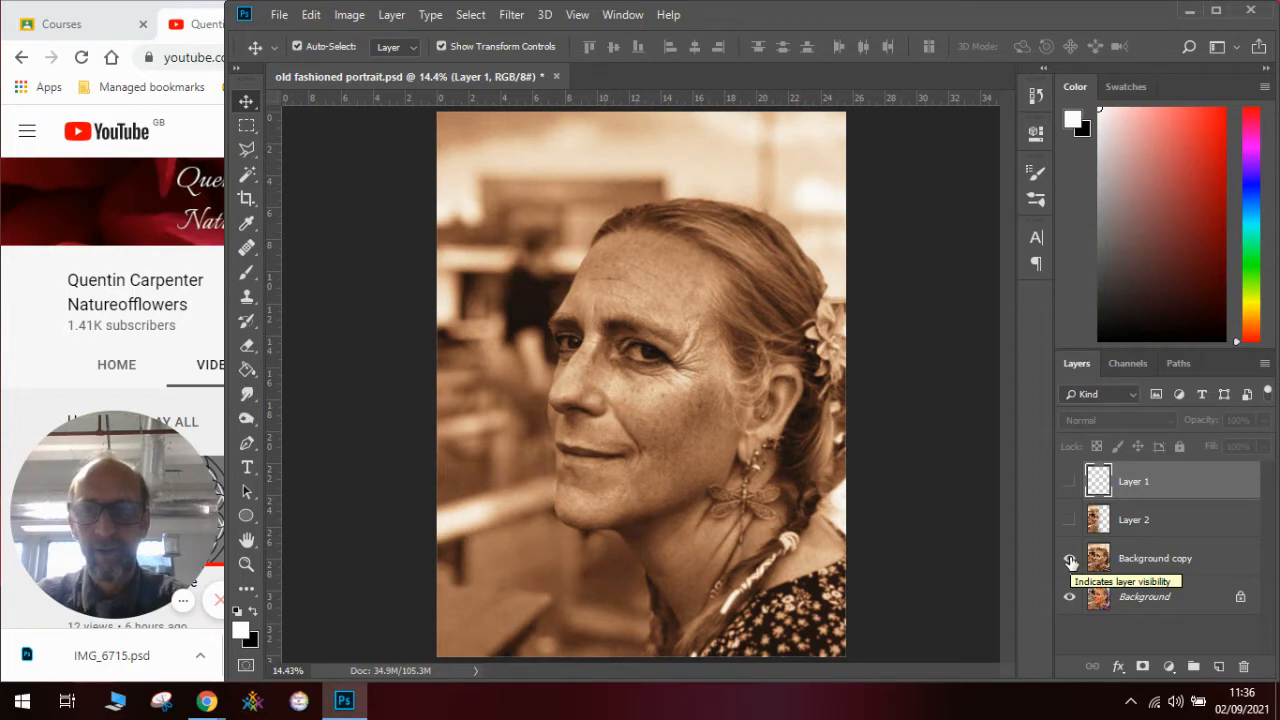
pyautogui.click(1069, 558)
pyautogui.click(1069, 520)
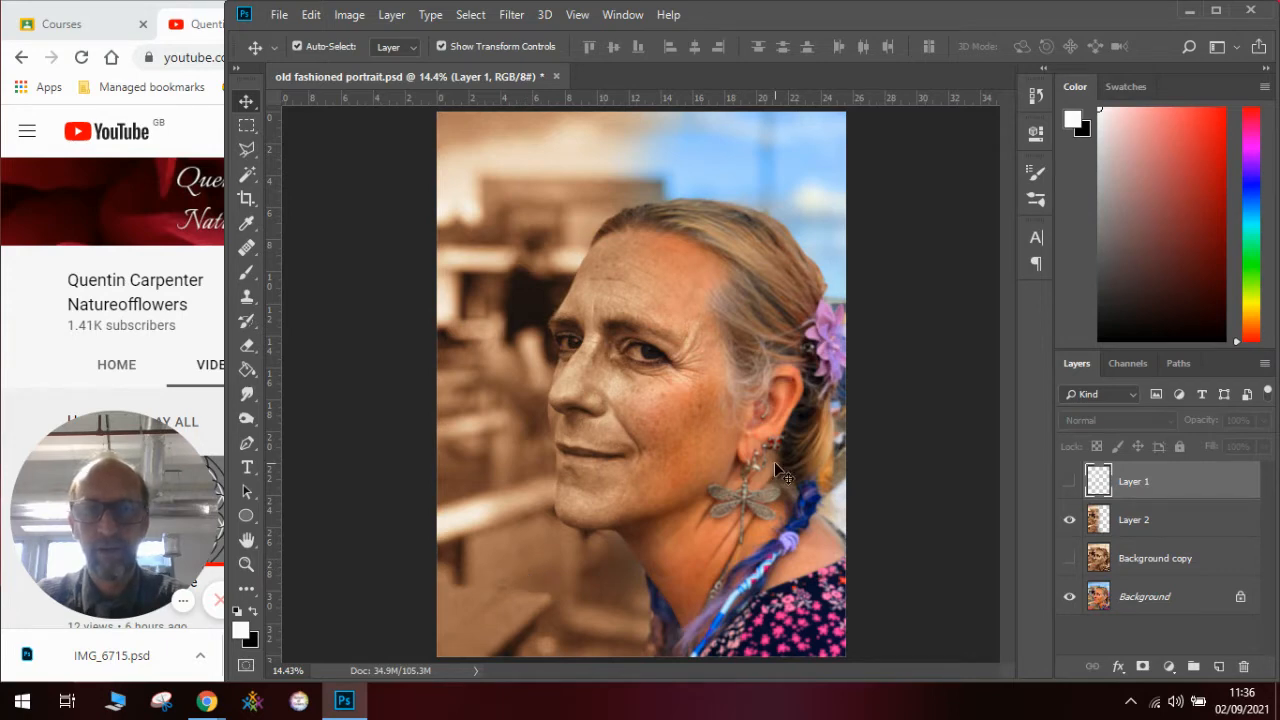
pyautogui.click(1070, 520)
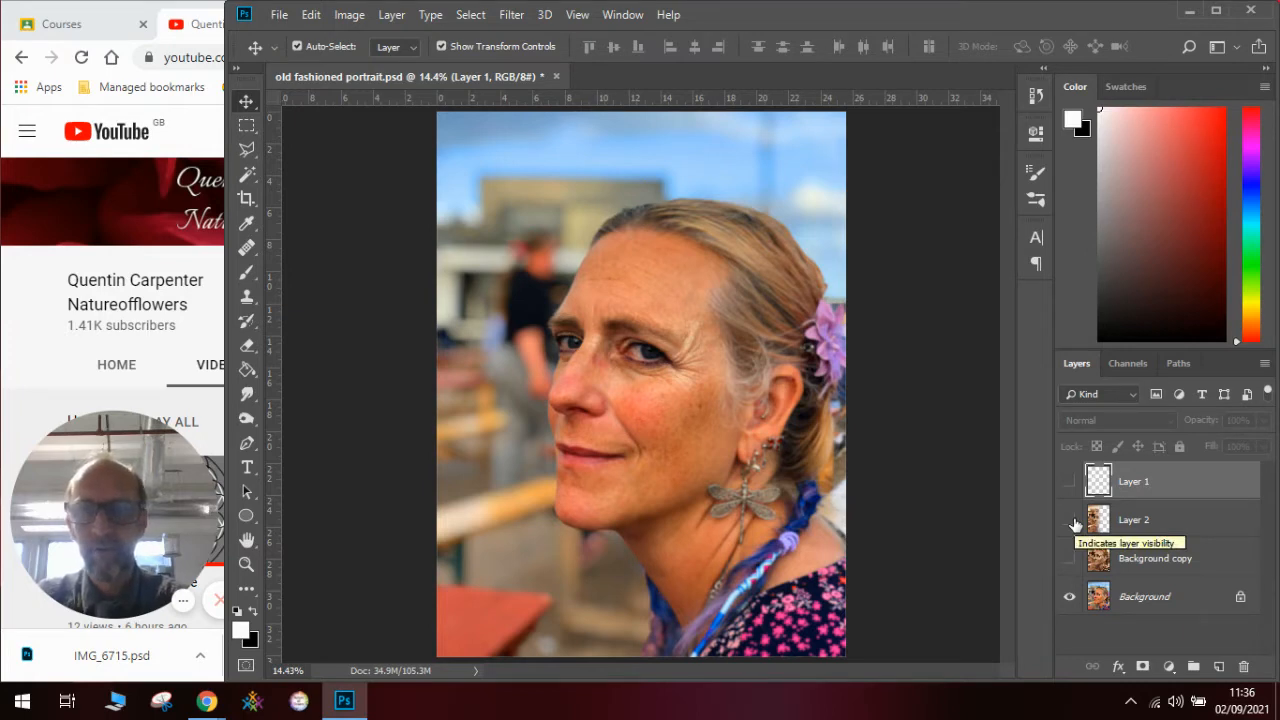
# - Delete Layer 1, Layer 2 and Background copy, keeping only the original Background layer
pyautogui.click(1160, 598)
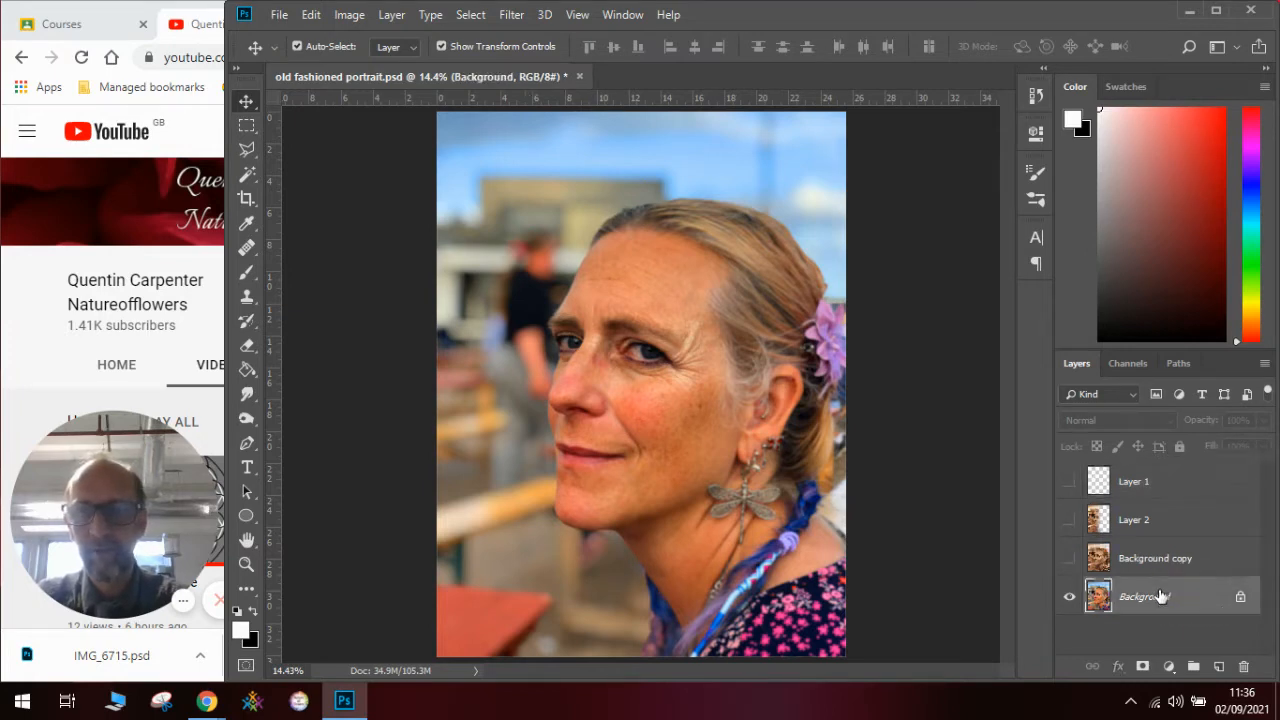
pyautogui.click(1163, 562)
pyautogui.click(1151, 604)
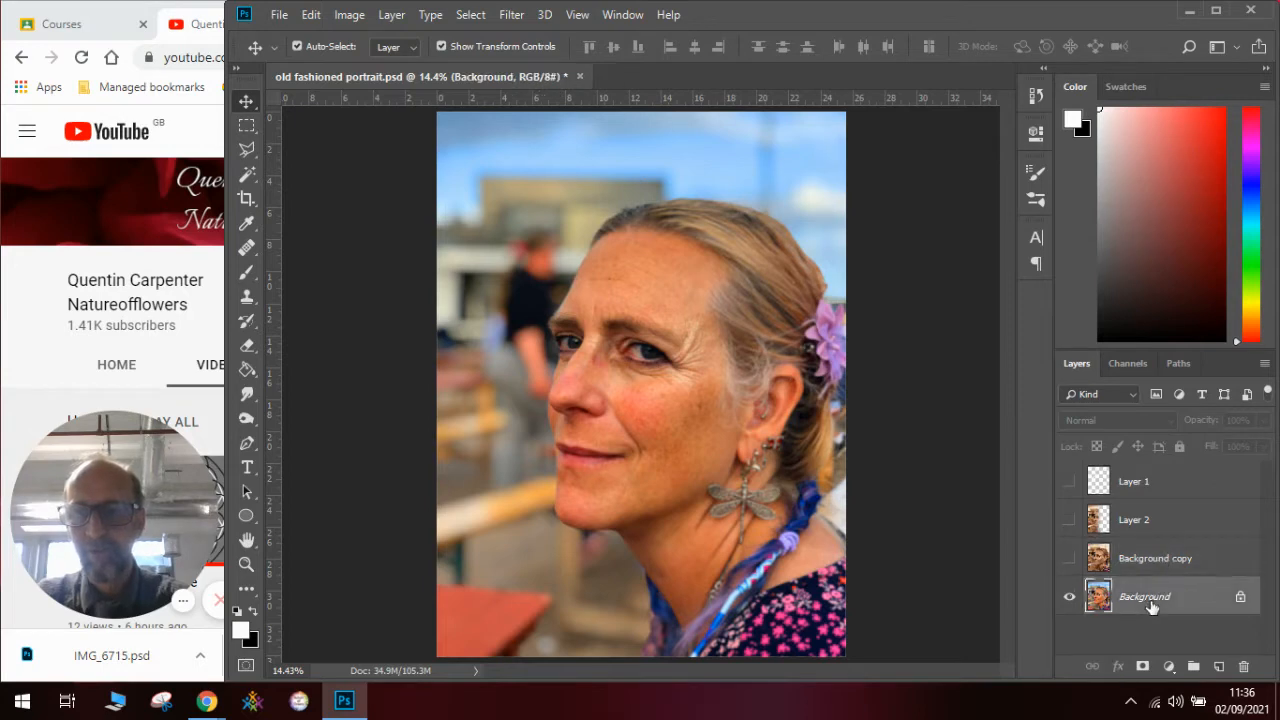
pyautogui.click(1185, 562)
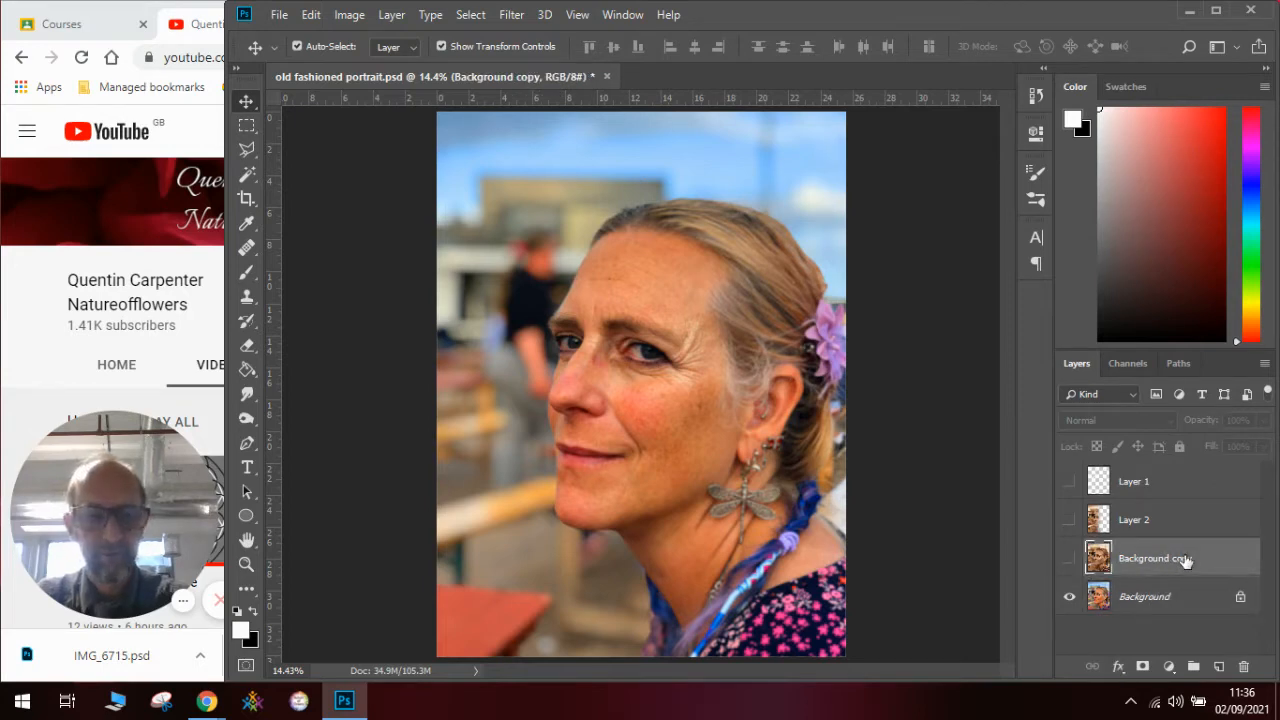
pyautogui.keyDown('shift'); pyautogui.click(1191, 481); pyautogui.keyUp('shift')
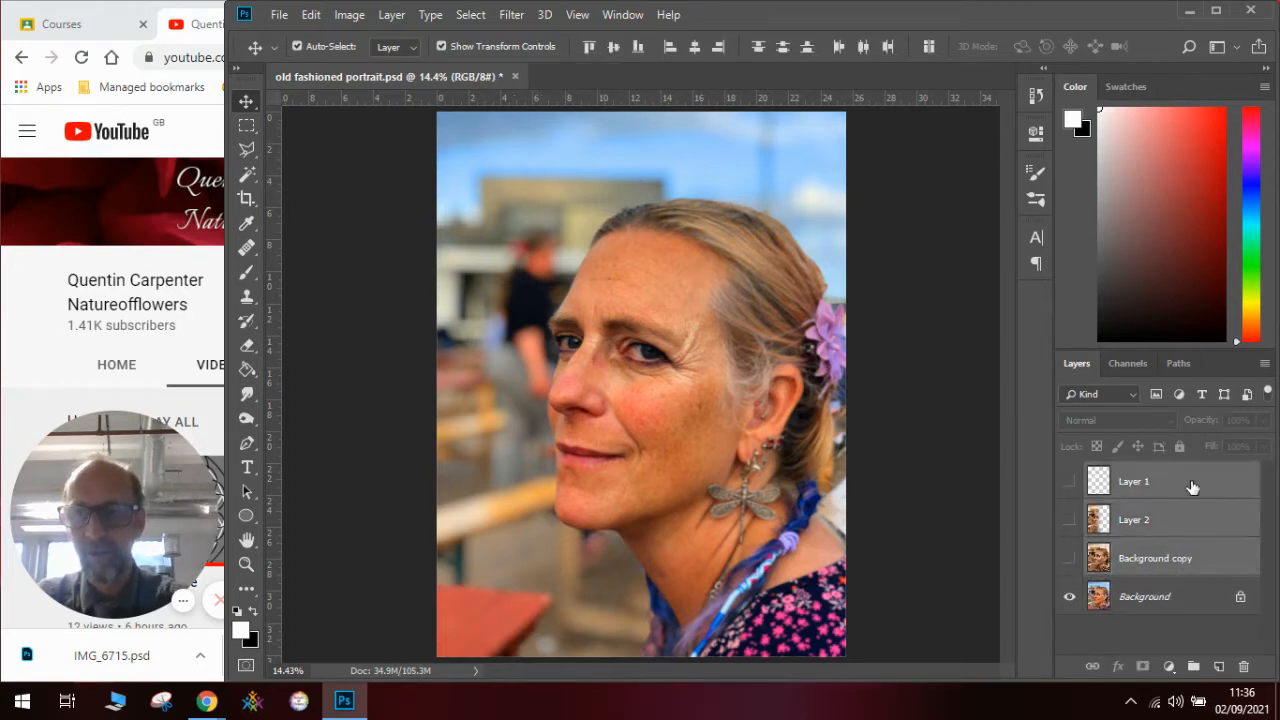
pyautogui.click(1245, 668)
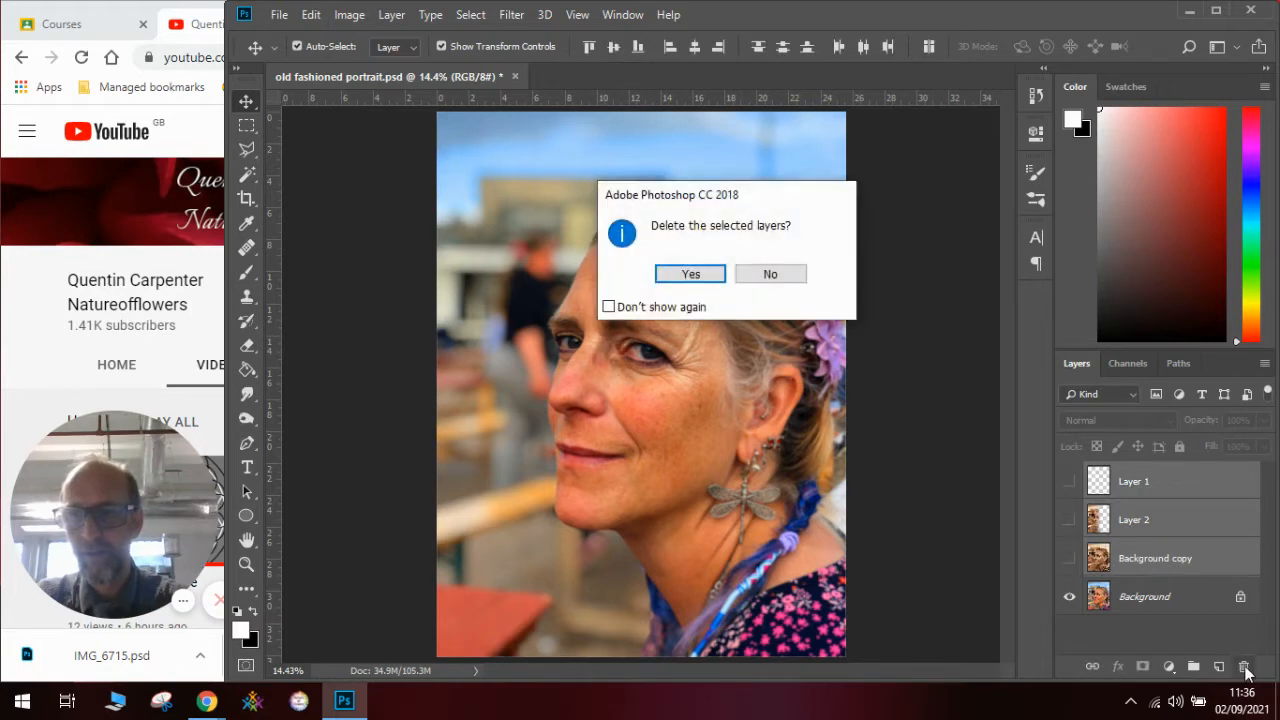
pyautogui.click(690, 275)
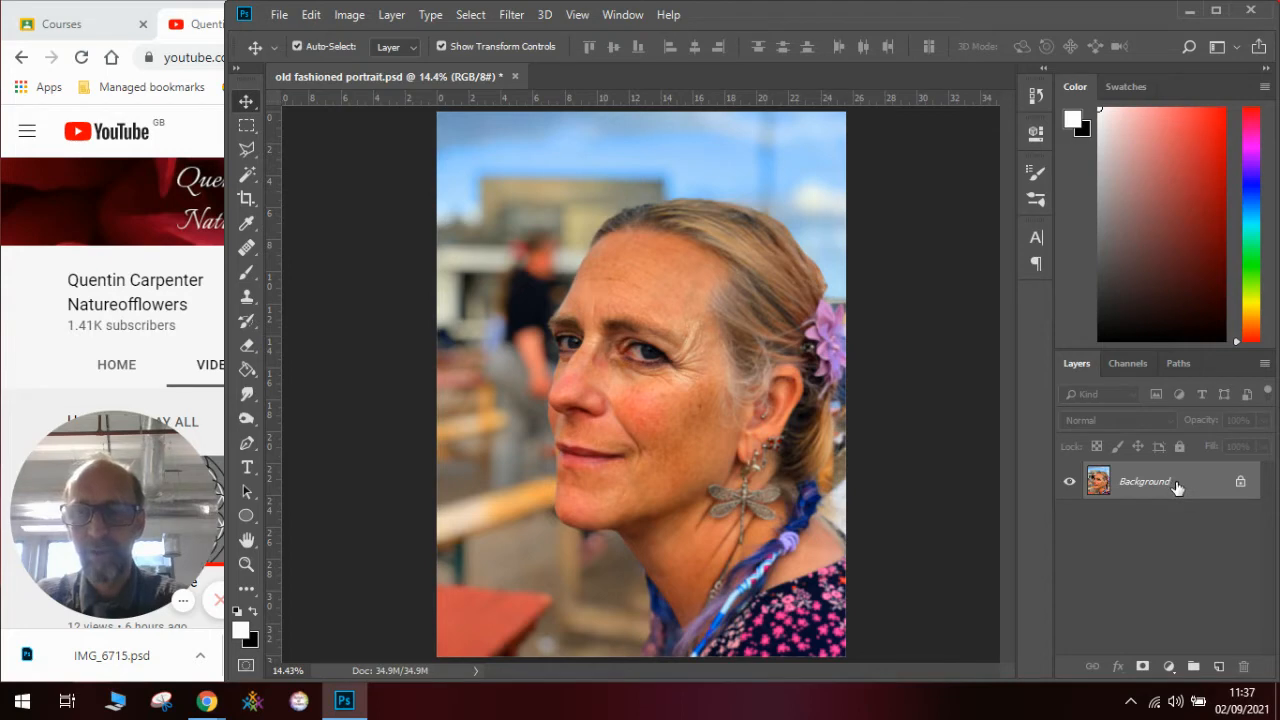
# - Duplicate the Background layer within the same document, keeping the name Background copy
pyautogui.rightClick(1176, 481)
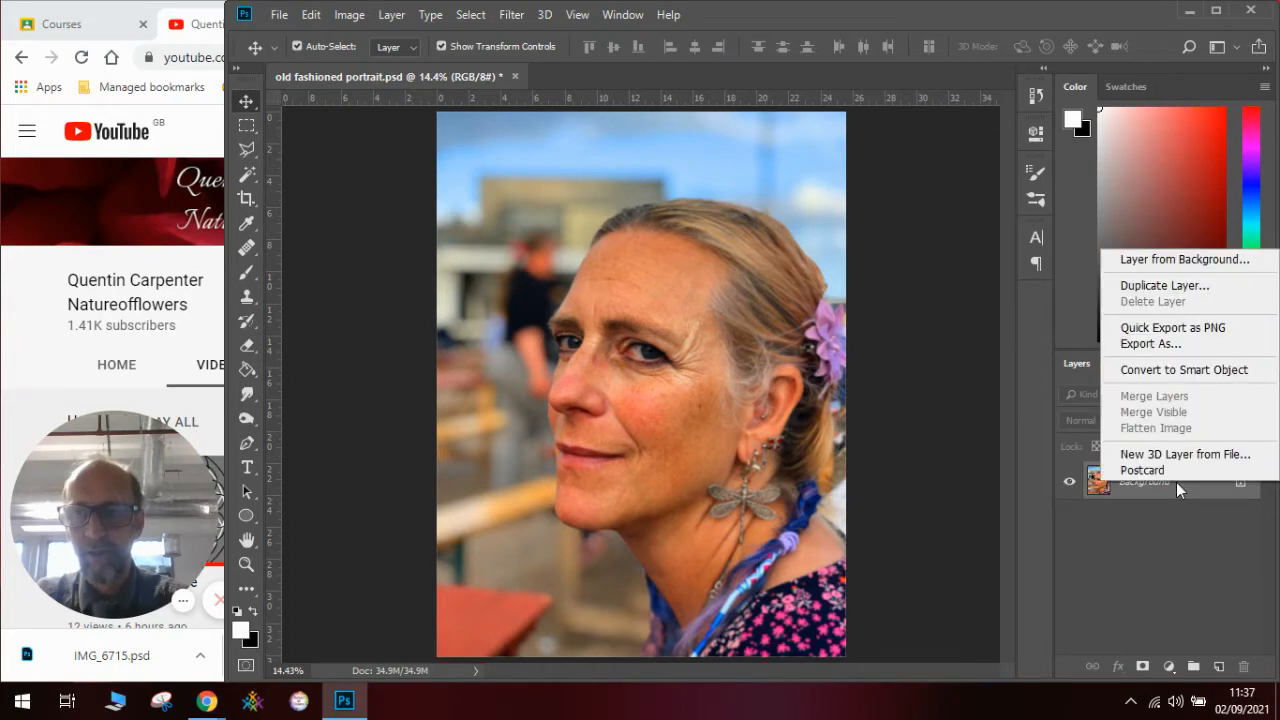
pyautogui.click(1163, 286)
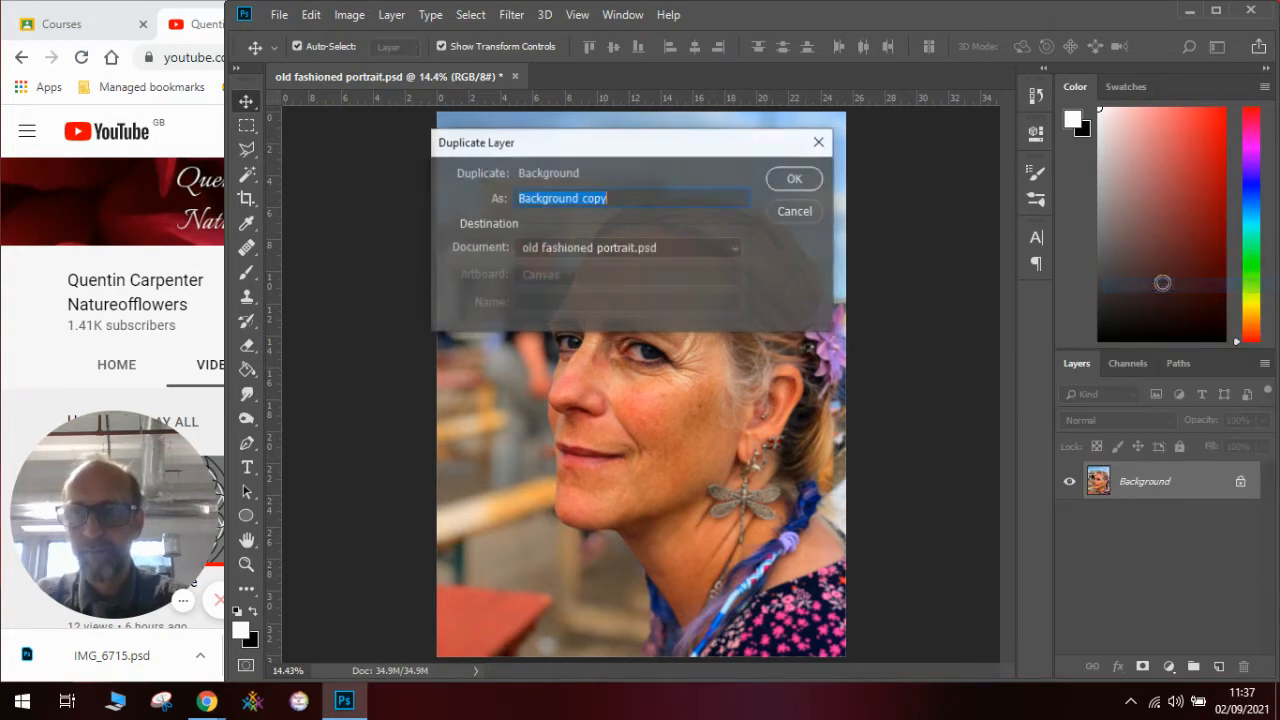
pyautogui.click(797, 182)
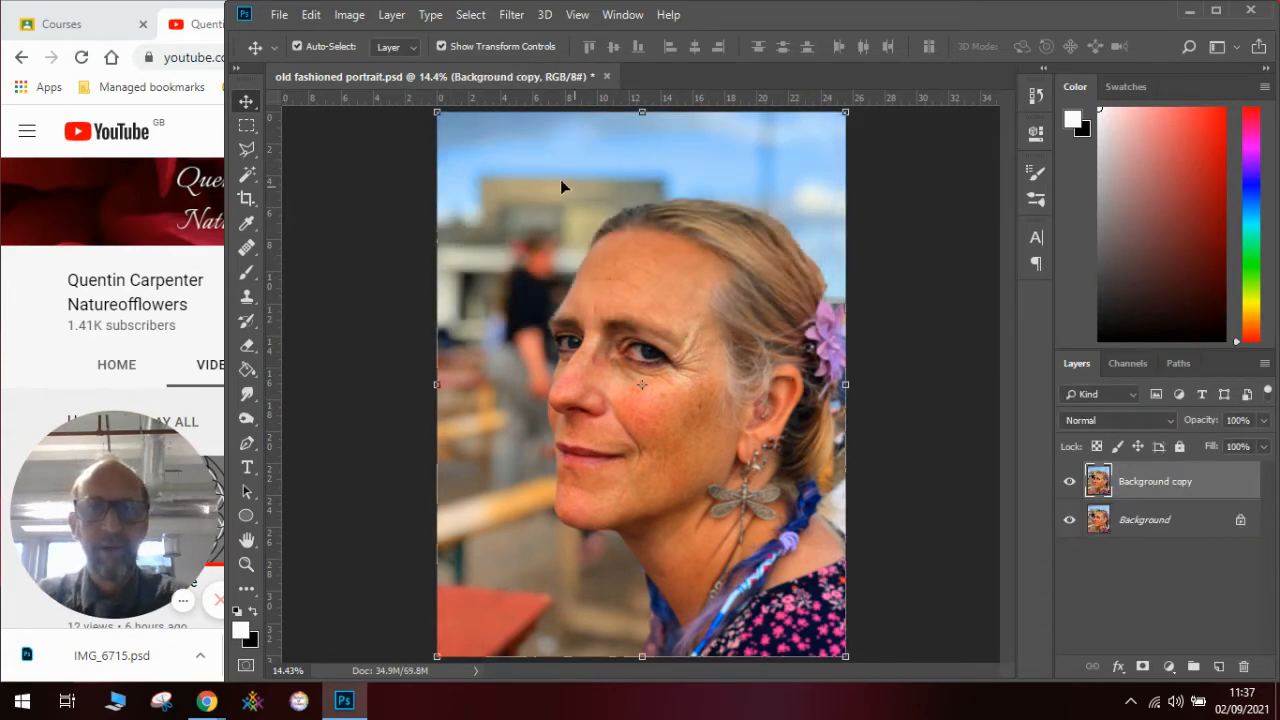
# - Convert the Background copy layer to black and white using the Default preset of the Black & White adjustment
pyautogui.click(353, 18)
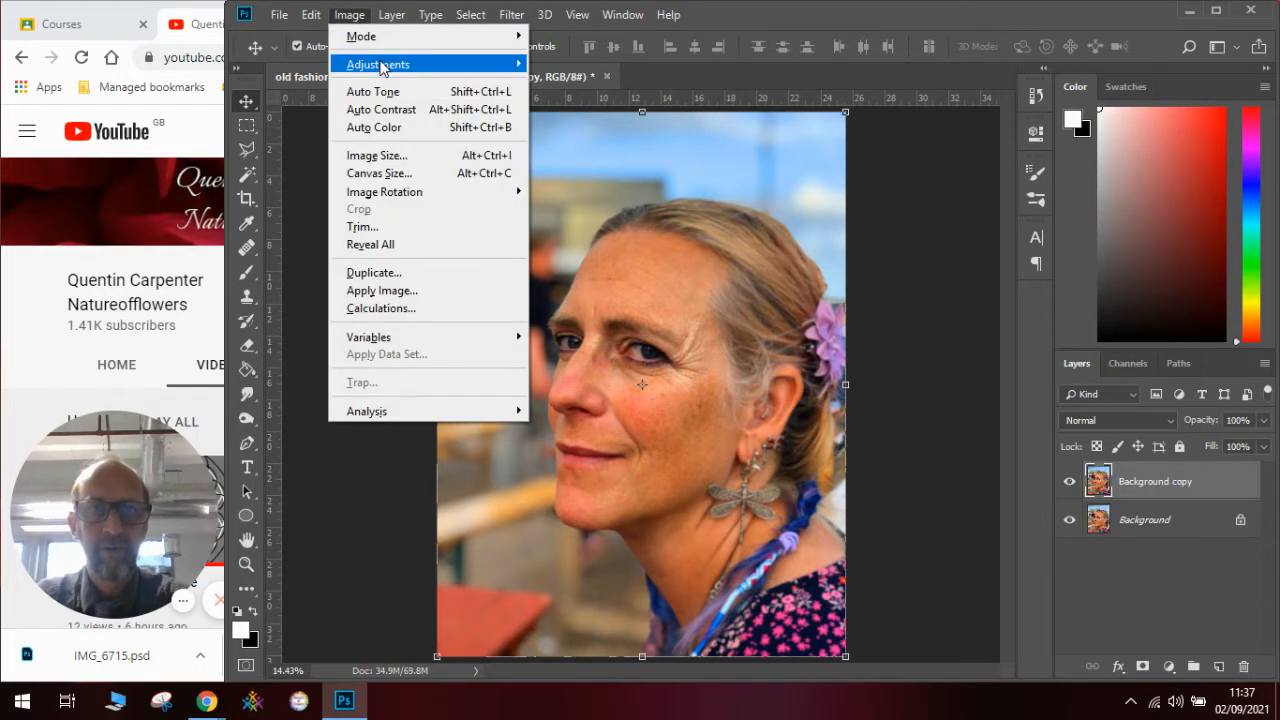
pyautogui.moveTo(380, 66)
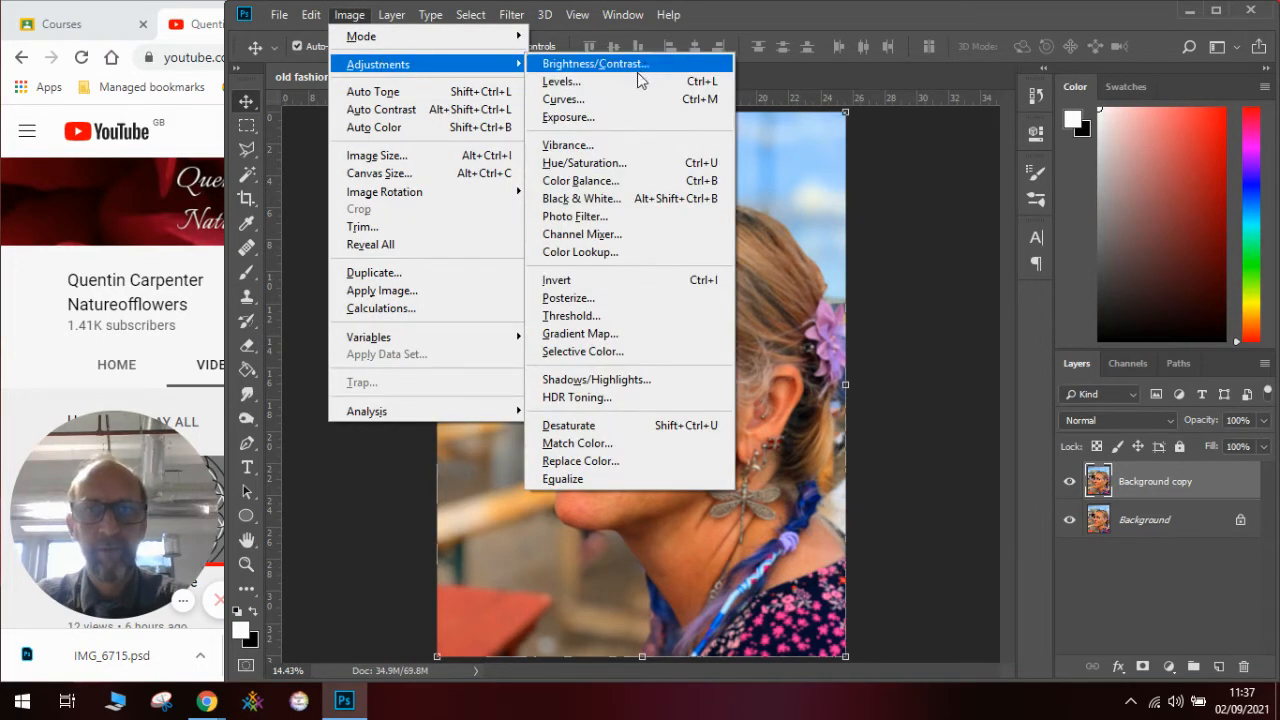
pyautogui.click(632, 200)
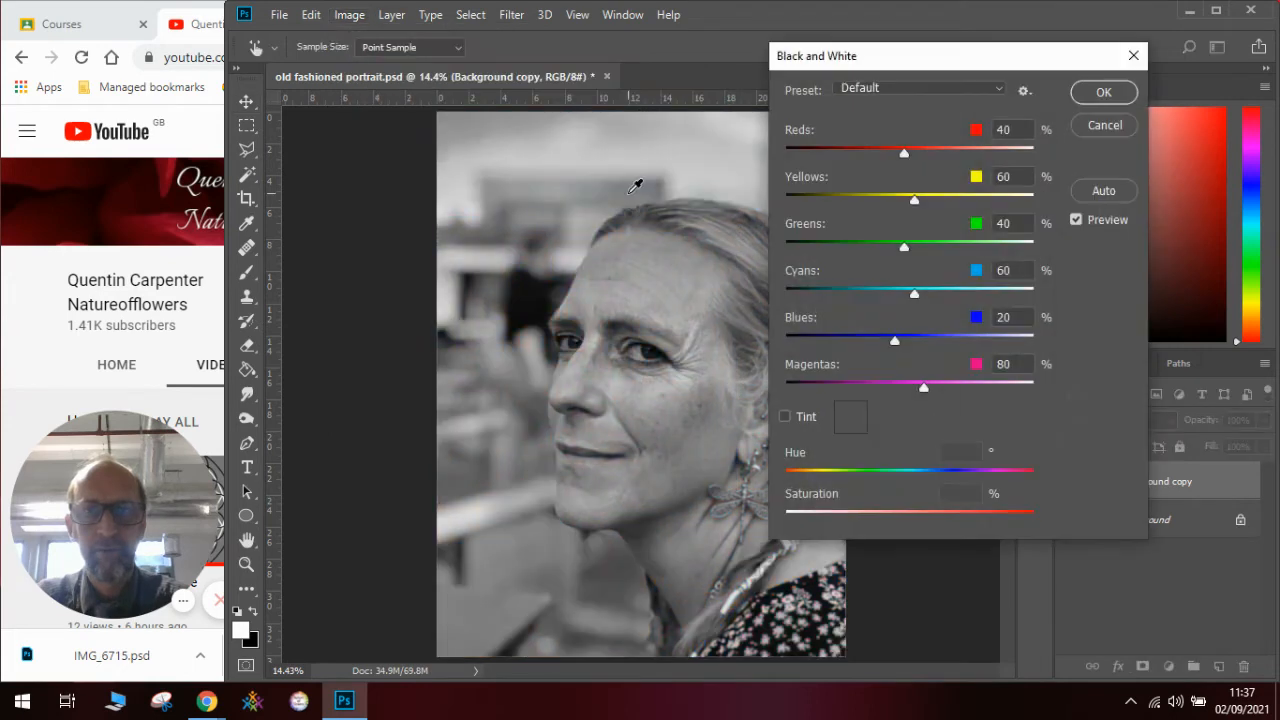
pyautogui.click(1102, 93)
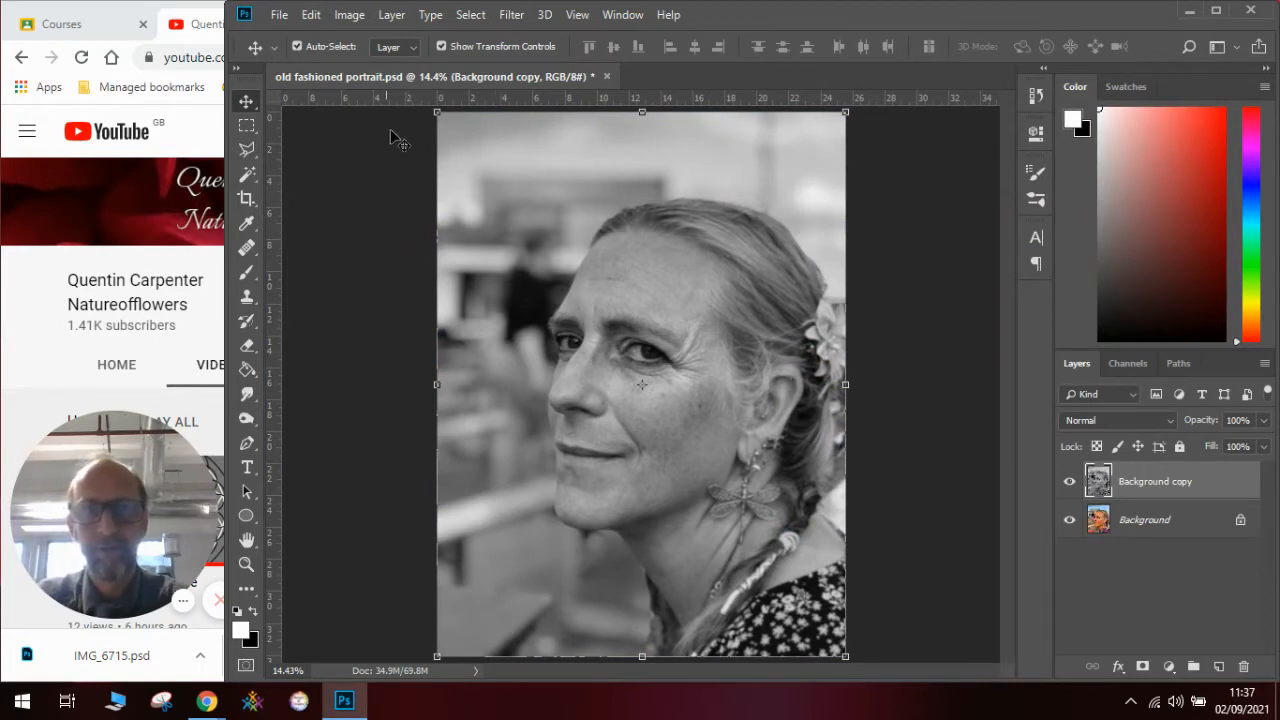
# - Tint the Background copy sepia with a Color Balance adjustment on the midtones: Cyan/Red +64 and Yellow/Blue -36
pyautogui.click(349, 15)
pyautogui.moveTo(370, 68)
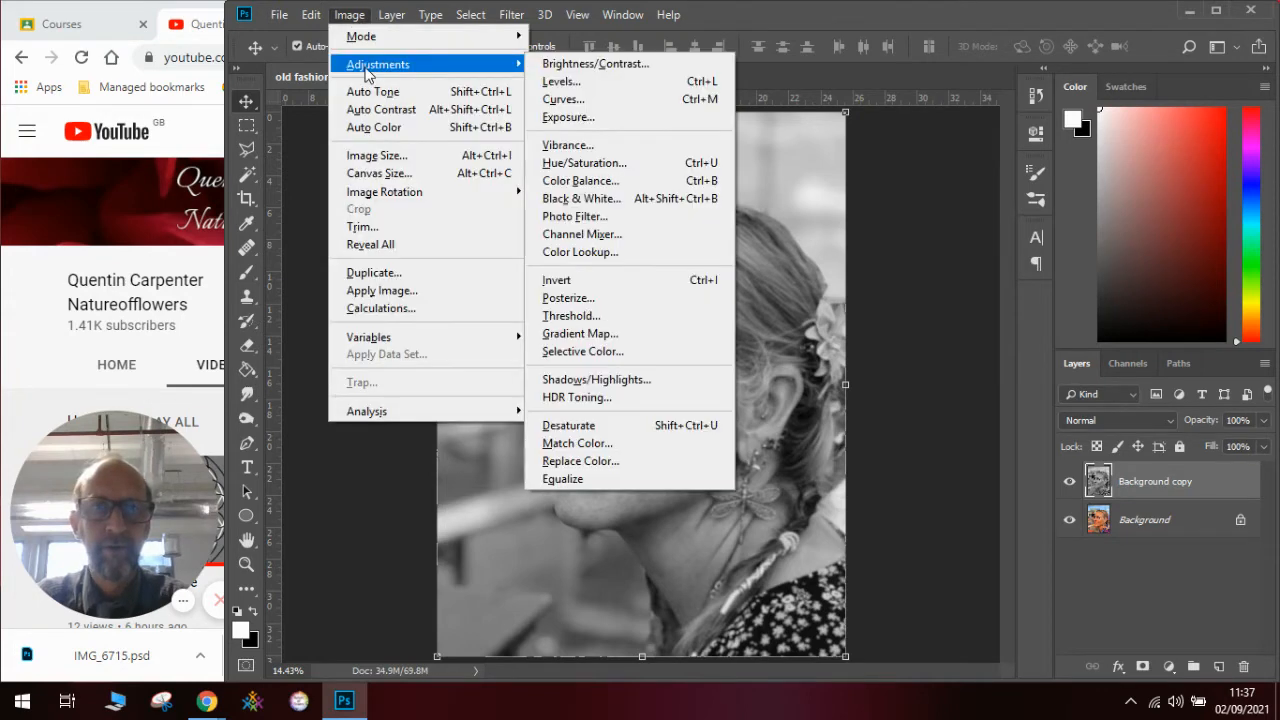
pyautogui.click(580, 181)
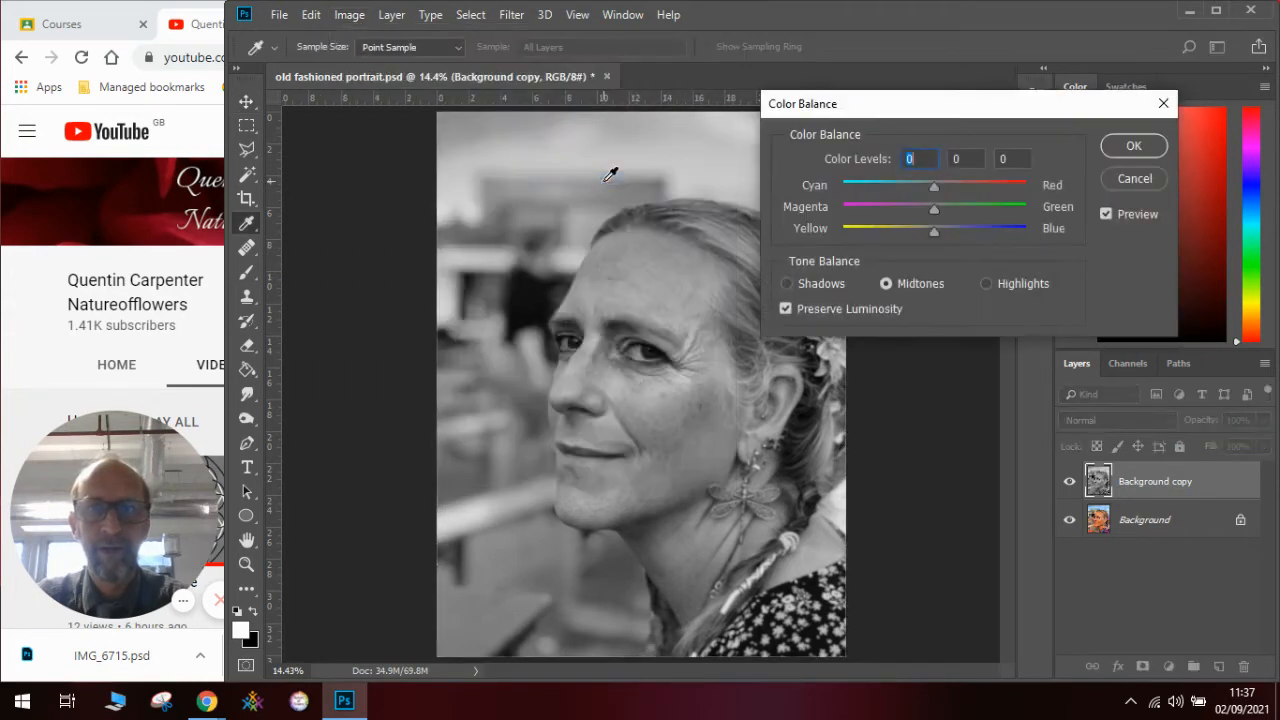
pyautogui.moveTo(916, 110); pyautogui.dragTo(970, 73)
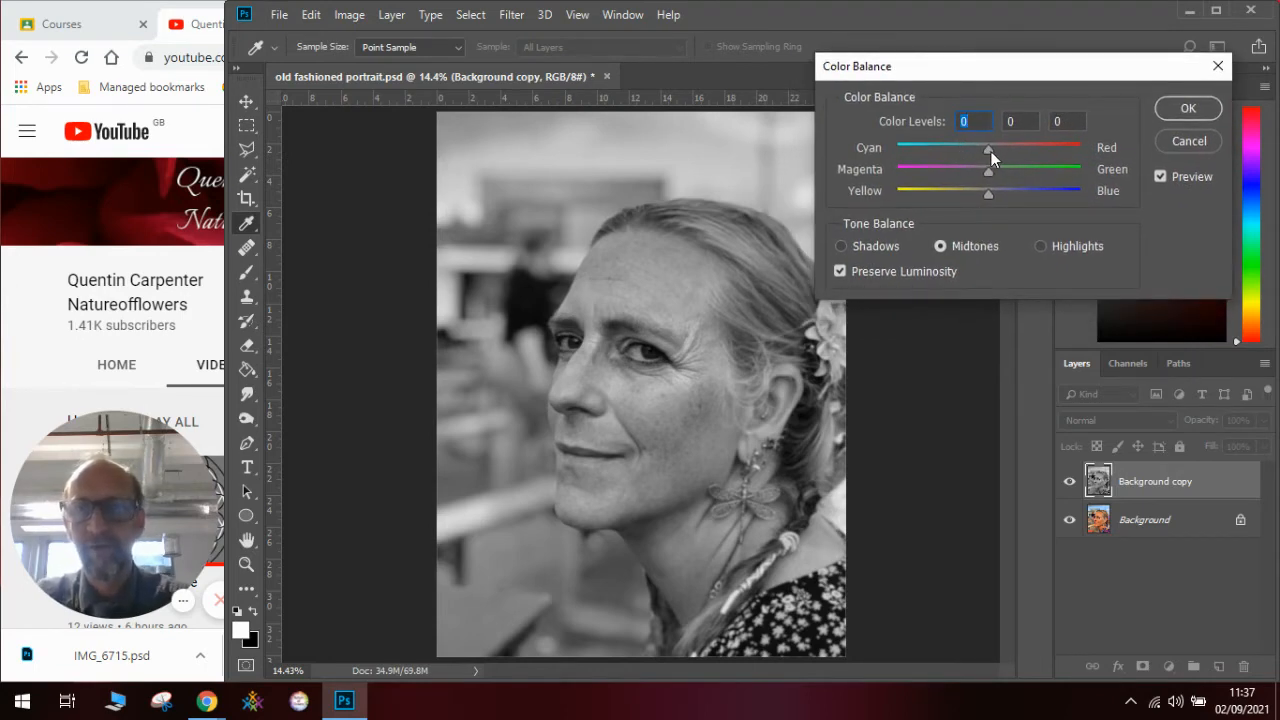
pyautogui.moveTo(989, 151); pyautogui.dragTo(1051, 159)
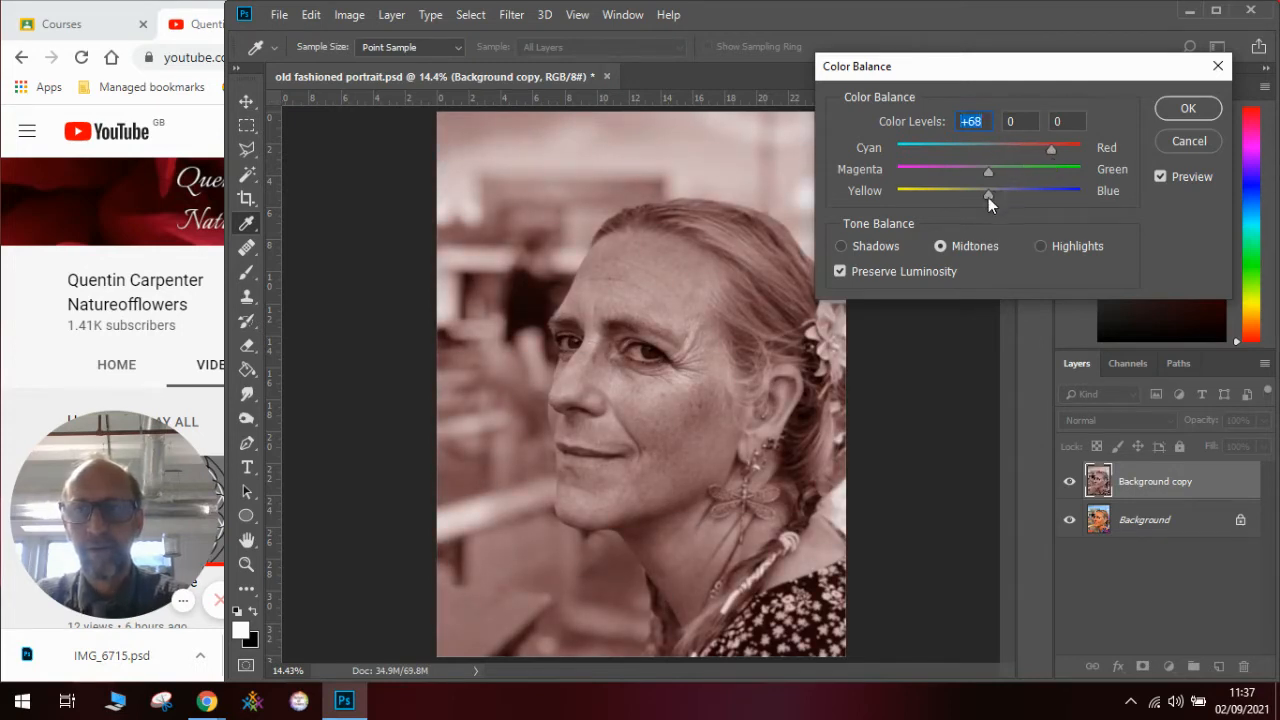
pyautogui.moveTo(988, 197); pyautogui.dragTo(954, 192)
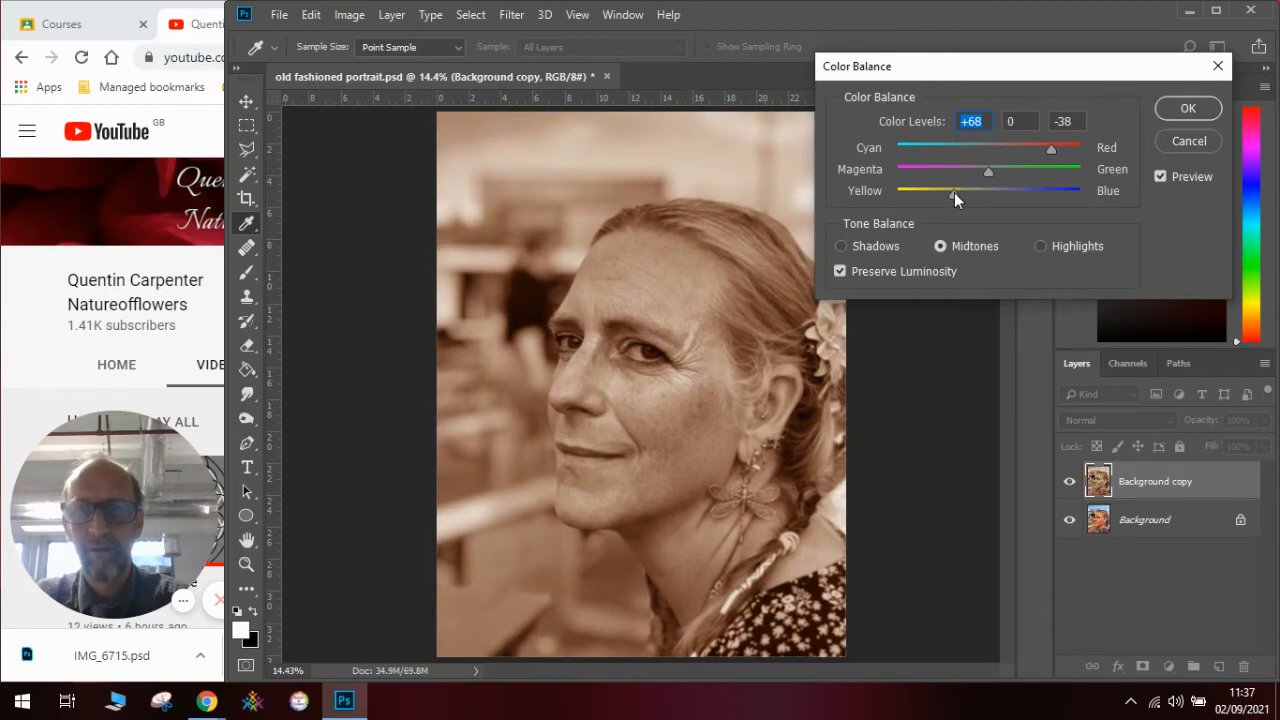
pyautogui.moveTo(956, 193); pyautogui.dragTo(956, 193)
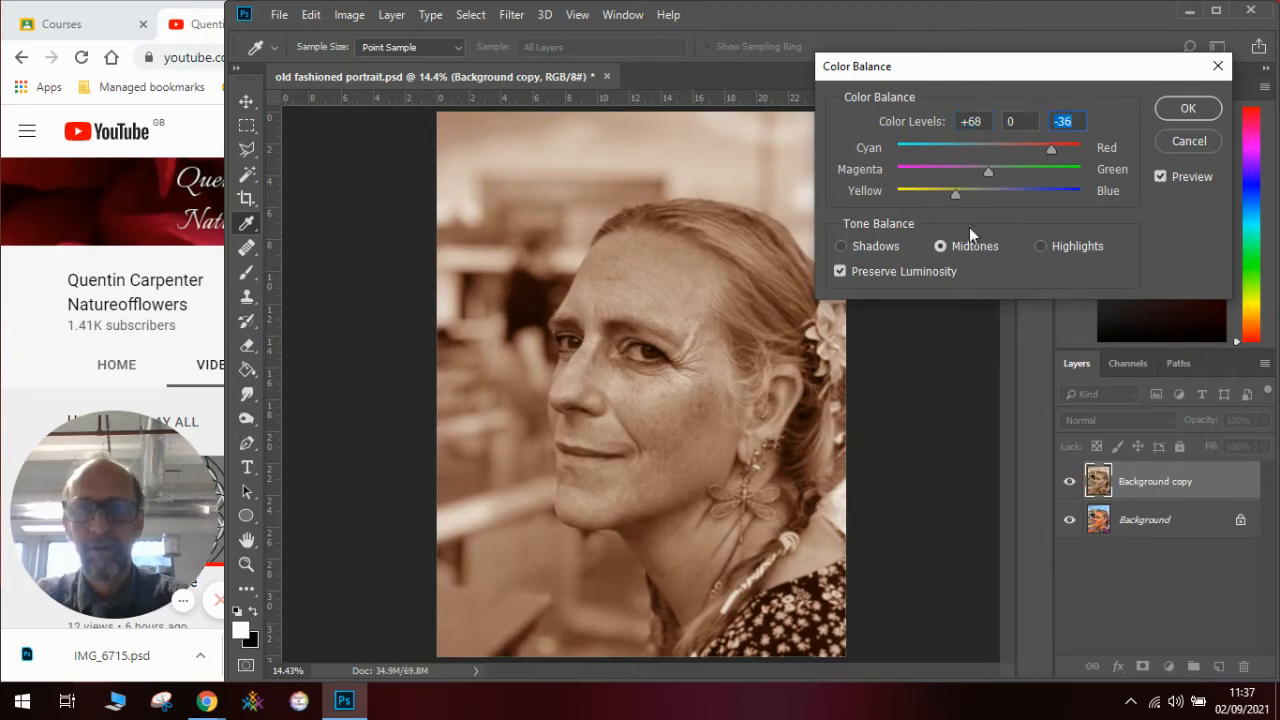
pyautogui.moveTo(1048, 151); pyautogui.dragTo(1048, 151)
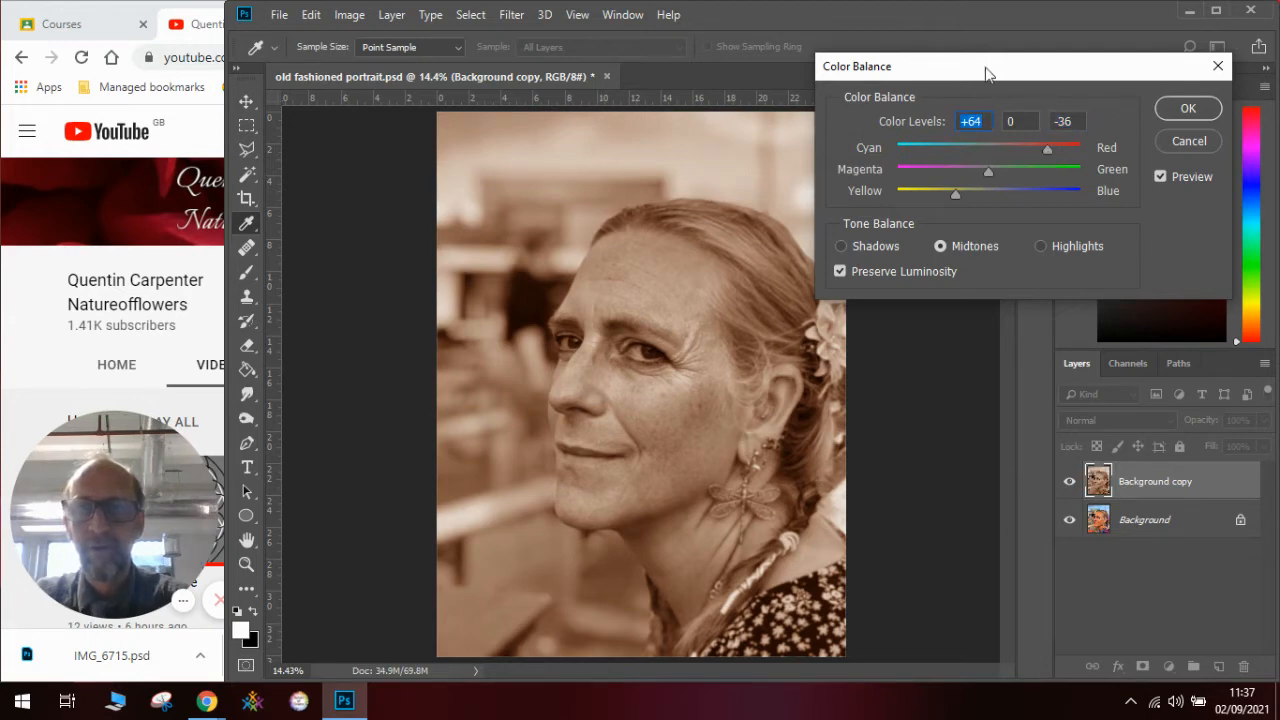
pyautogui.click(1175, 110)
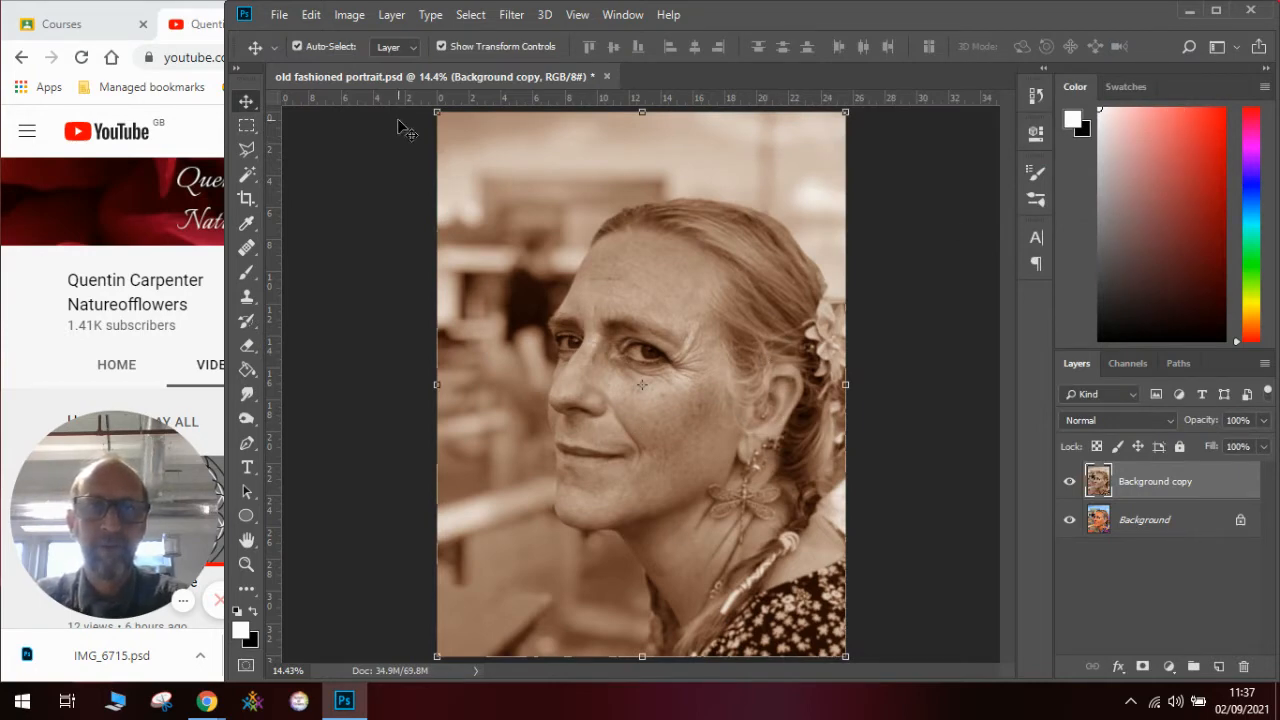
# - Darken the Background copy with an Exposure adjustment of -0.68
pyautogui.click(352, 16)
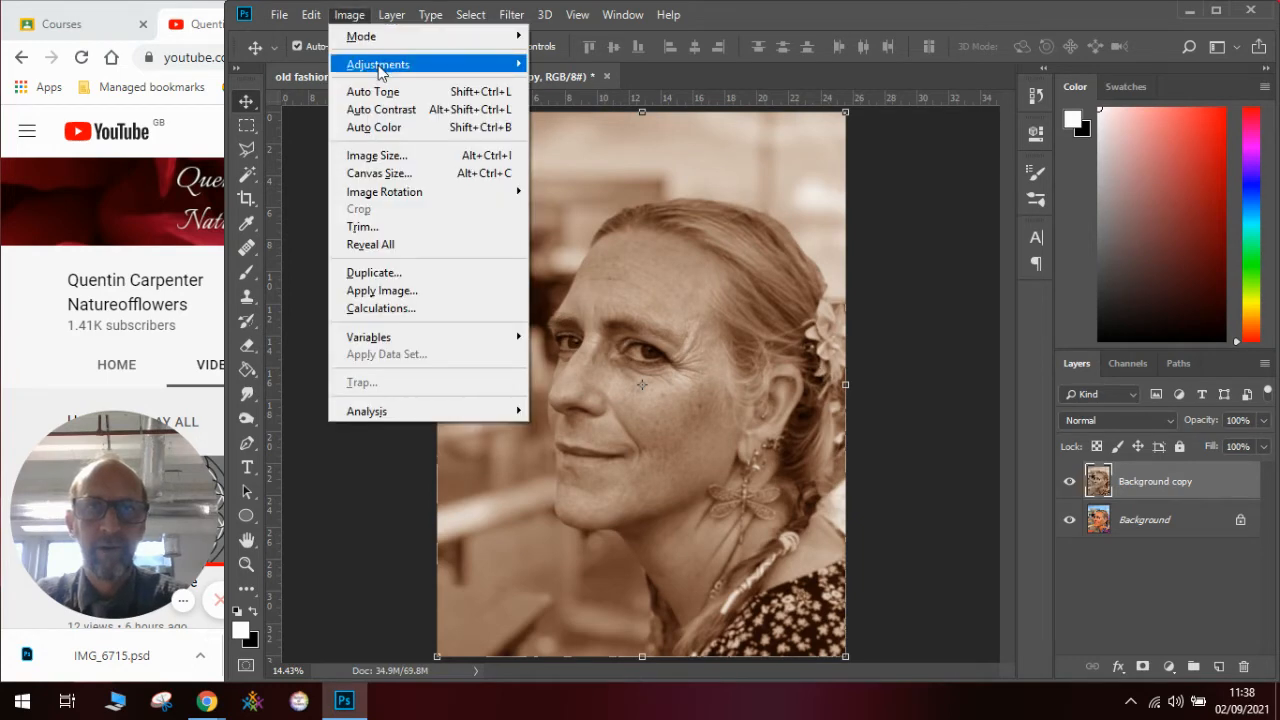
pyautogui.moveTo(379, 70)
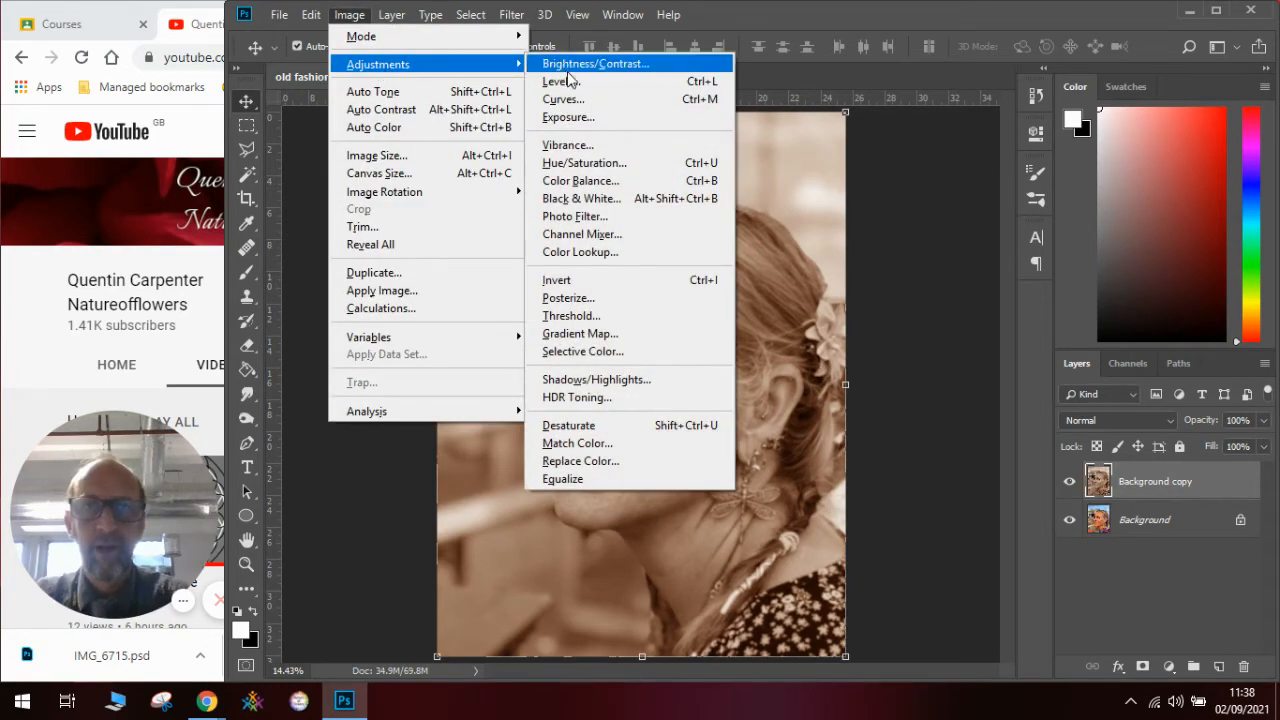
pyautogui.click(568, 117)
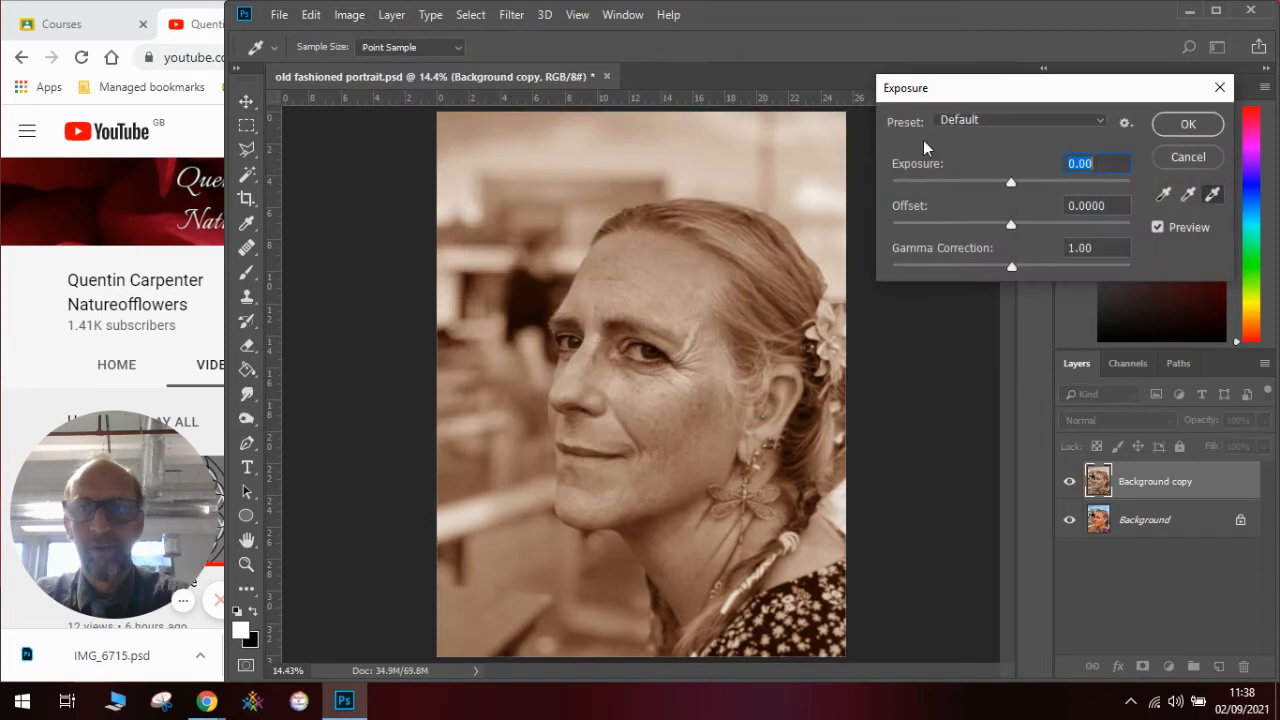
pyautogui.moveTo(1006, 181); pyautogui.dragTo(999, 185)
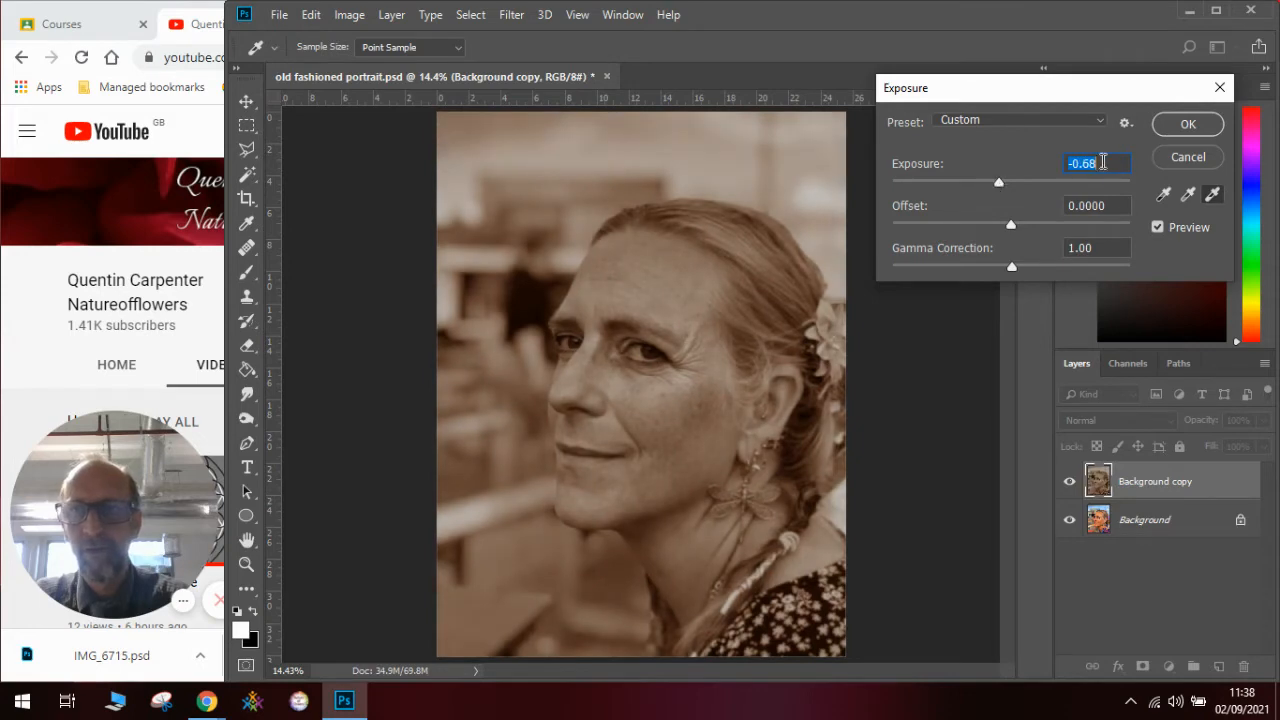
pyautogui.click(1180, 125)
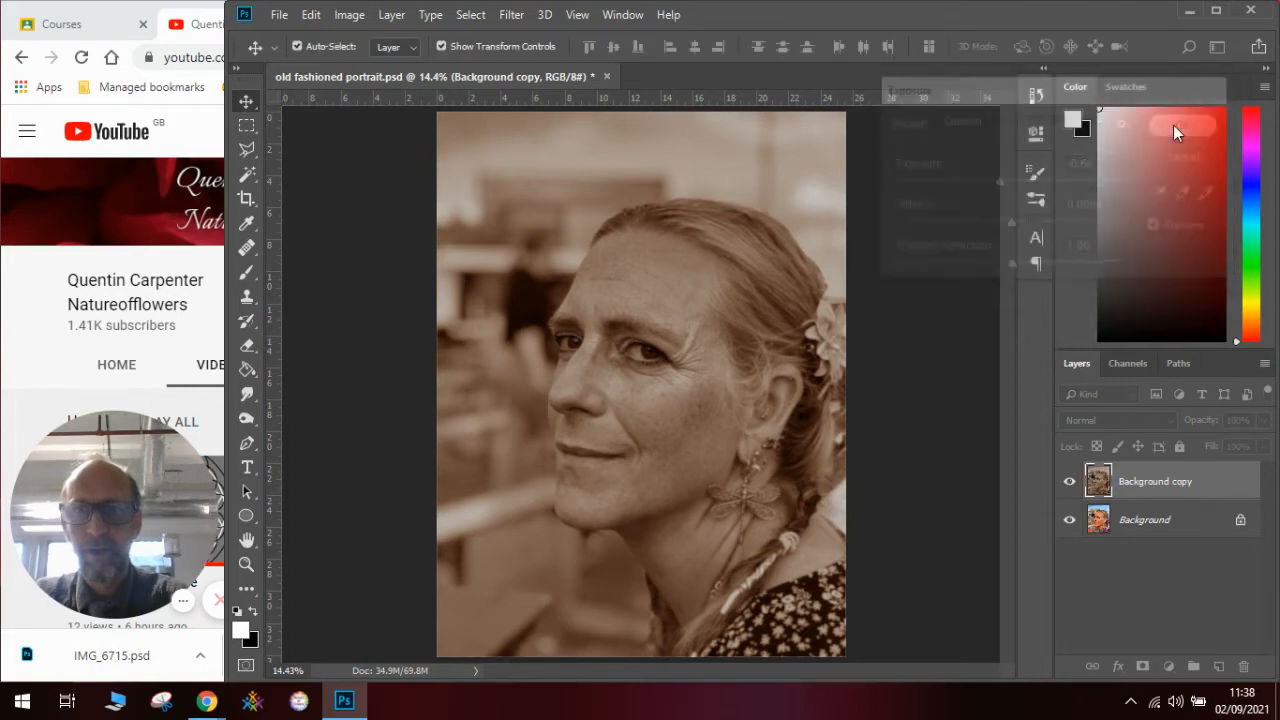
# - Darken the Background copy and strengthen its contrast with a Brightness/Contrast adjustment of Brightness -55 and Contrast 44
pyautogui.click(355, 16)
pyautogui.moveTo(369, 64)
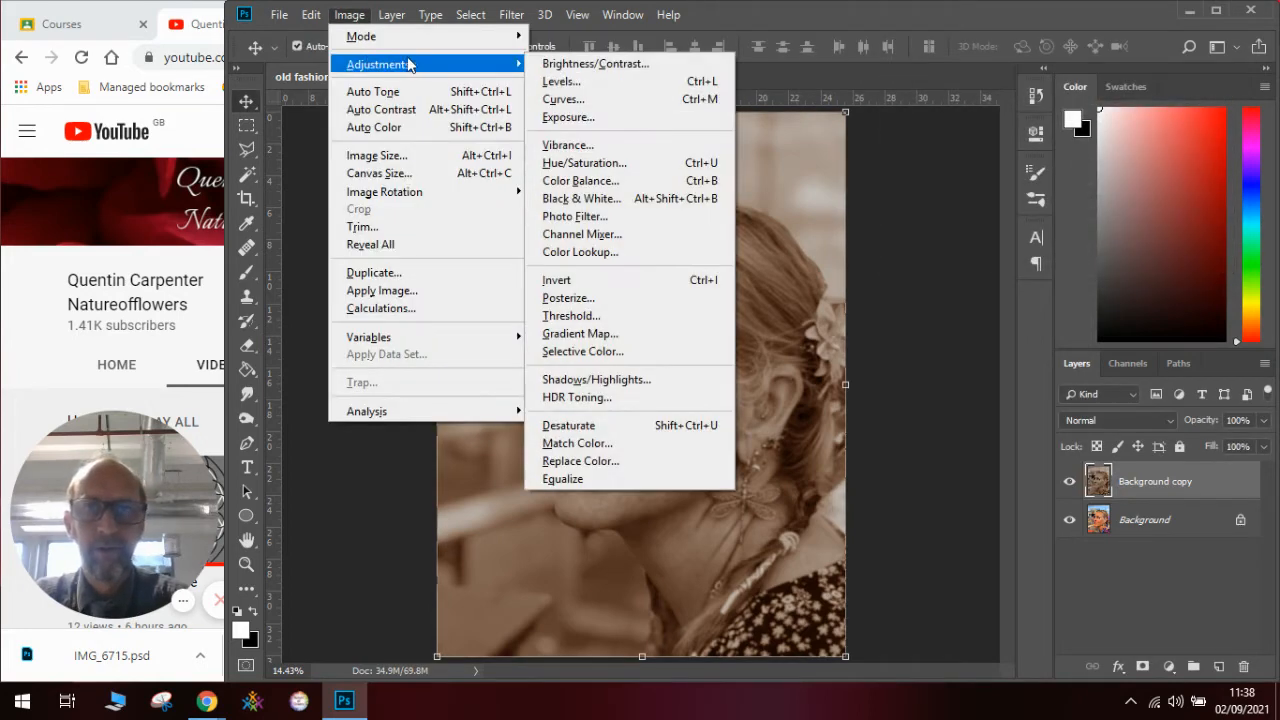
pyautogui.click(650, 57)
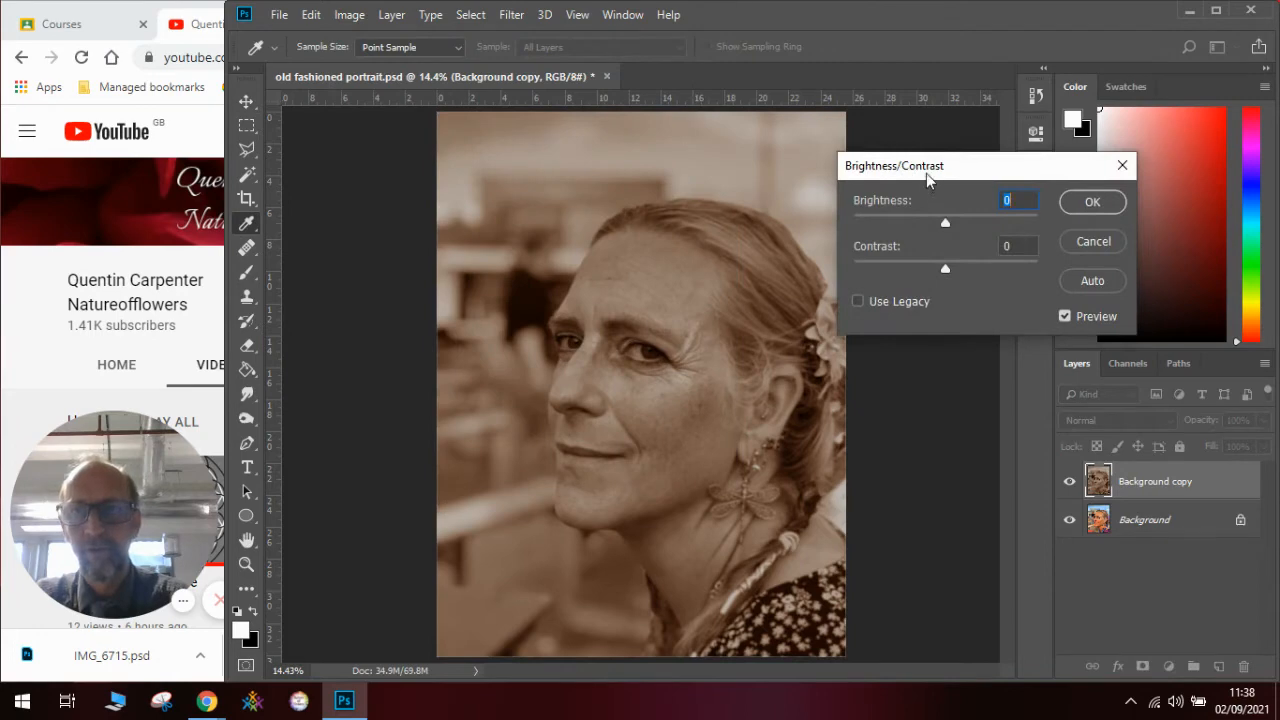
pyautogui.moveTo(926, 173); pyautogui.dragTo(949, 160)
pyautogui.moveTo(951, 210); pyautogui.dragTo(929, 209)
pyautogui.moveTo(975, 255); pyautogui.dragTo(1001, 259)
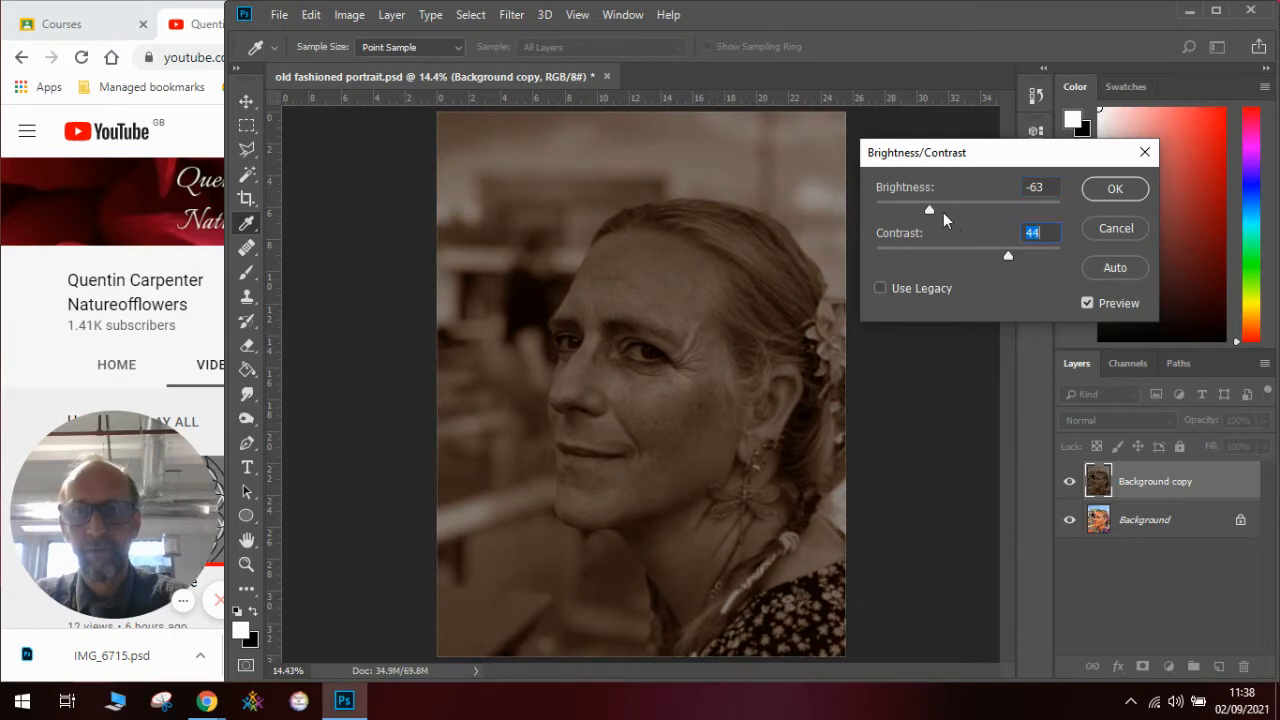
pyautogui.moveTo(930, 209); pyautogui.dragTo(934, 208)
pyautogui.click(1116, 192)
pyautogui.press('v')
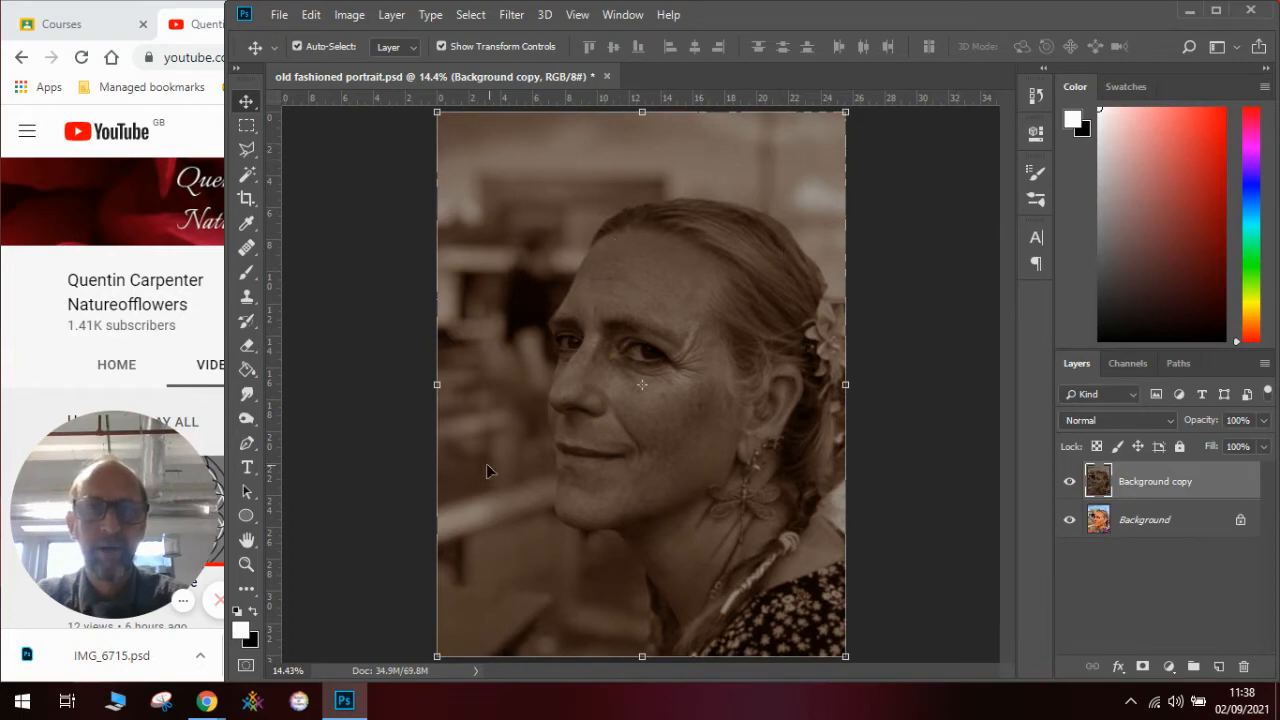
# - Add grain to the Background copy with the Add Noise filter at 19.18 %, Gaussian distribution, not monochromatic
pyautogui.click(509, 16)
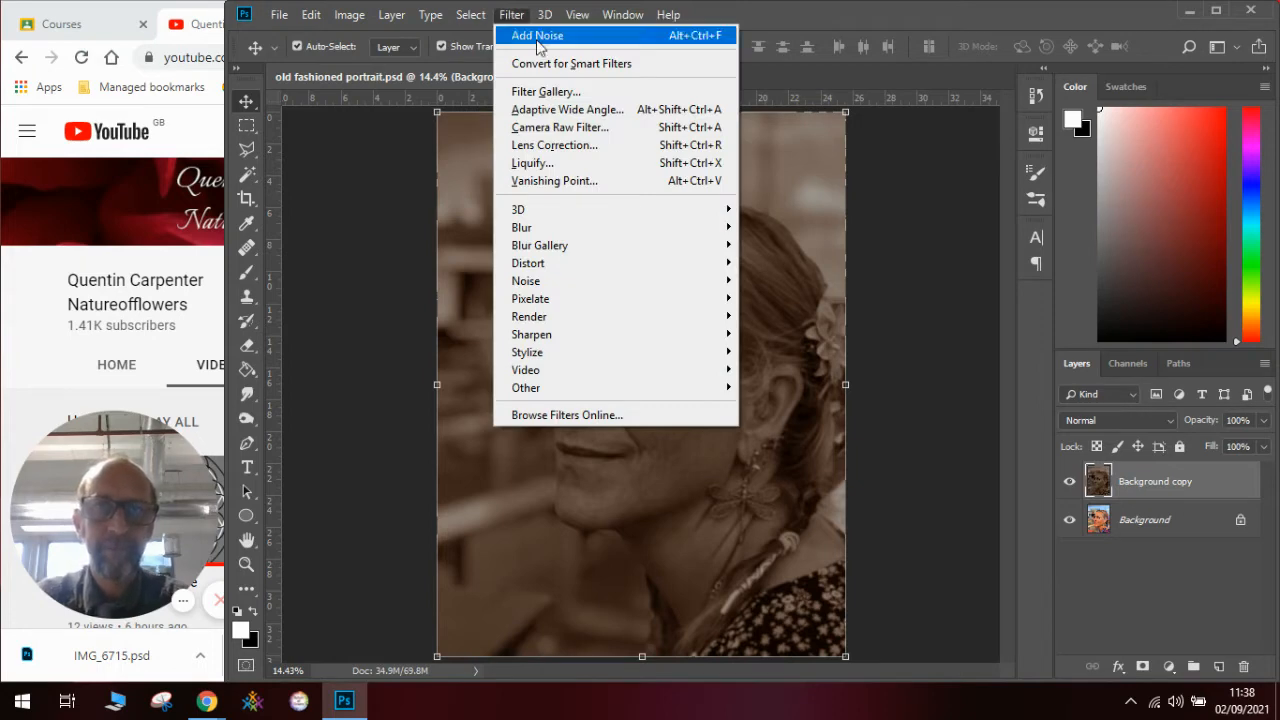
pyautogui.moveTo(587, 283)
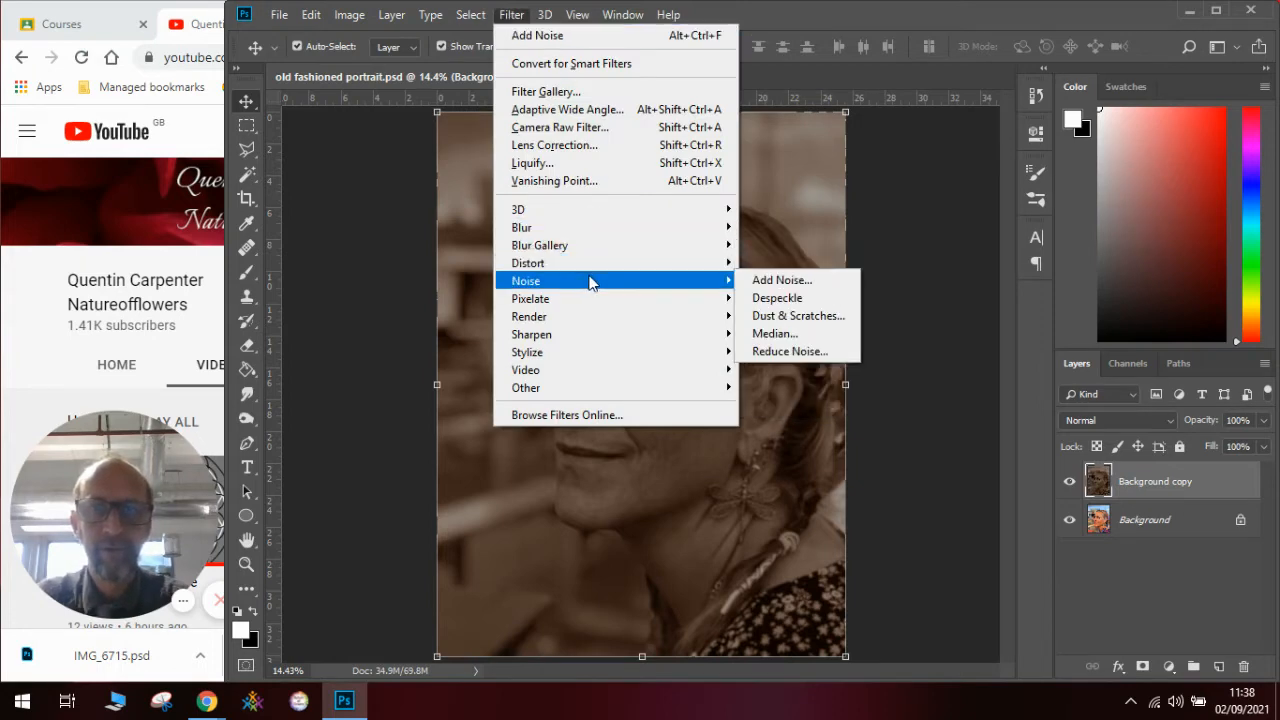
pyautogui.click(783, 282)
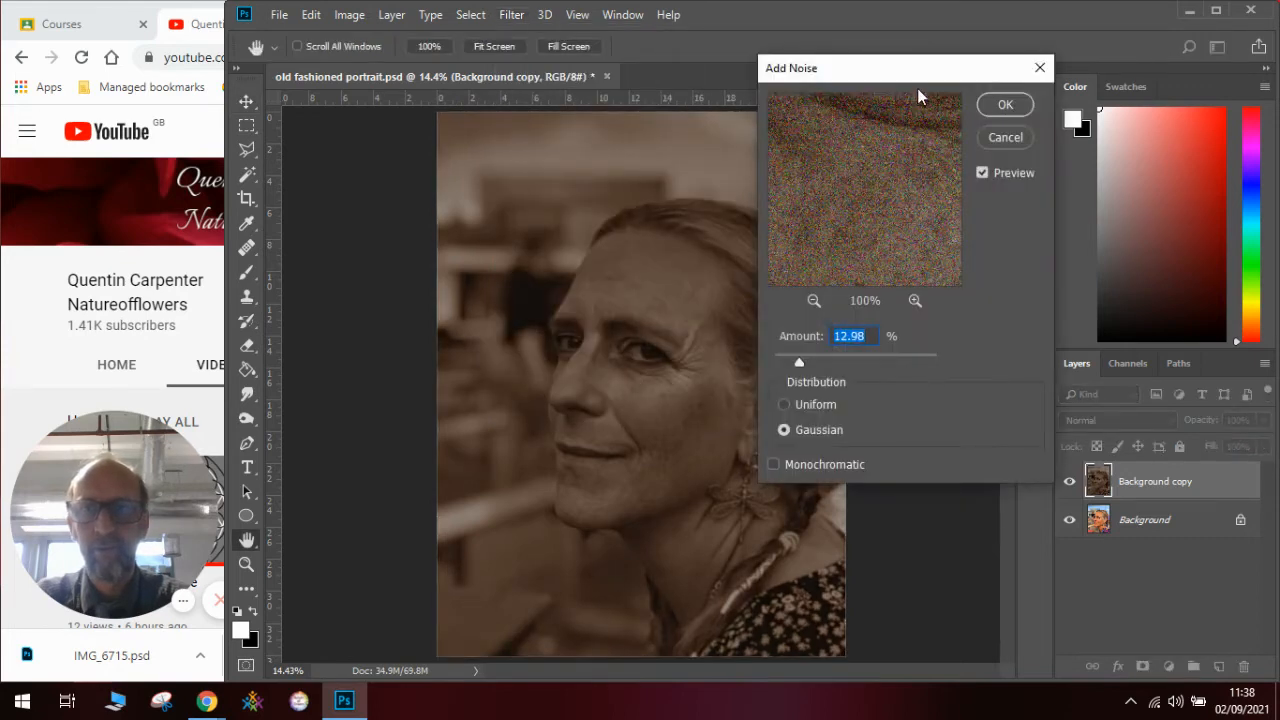
pyautogui.moveTo(920, 73); pyautogui.dragTo(1017, 84)
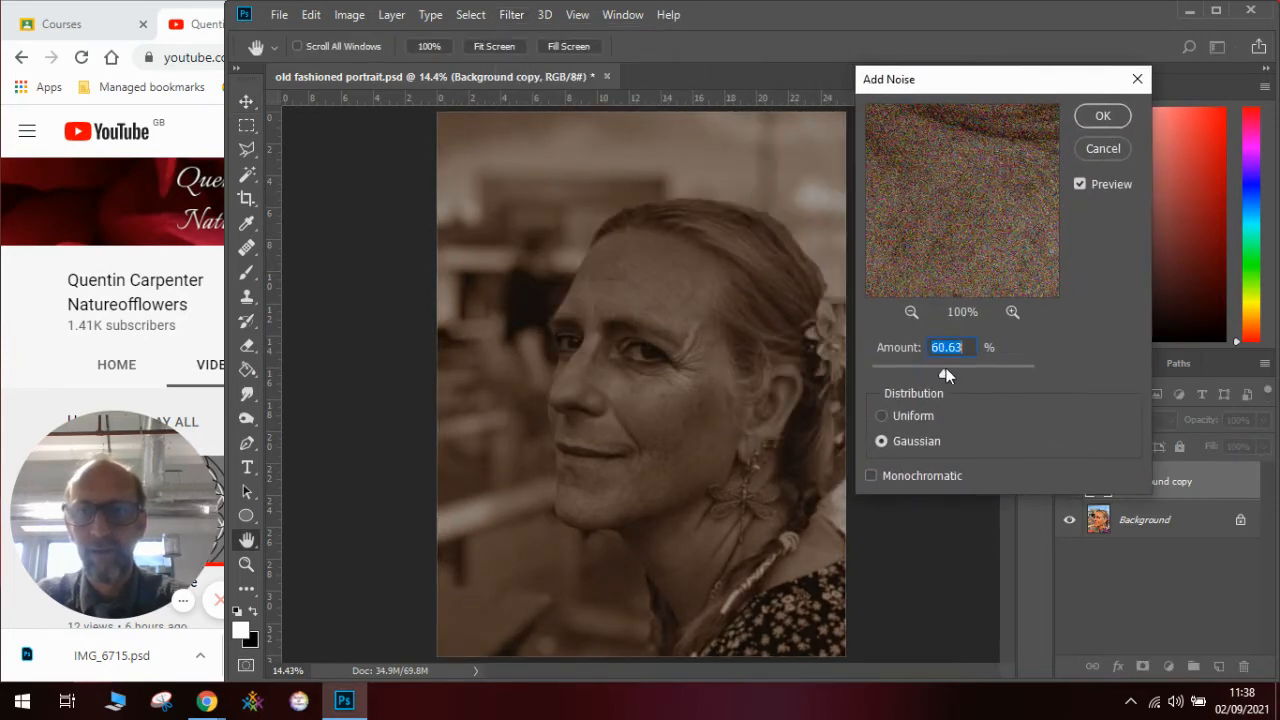
pyautogui.moveTo(946, 368); pyautogui.dragTo(906, 373)
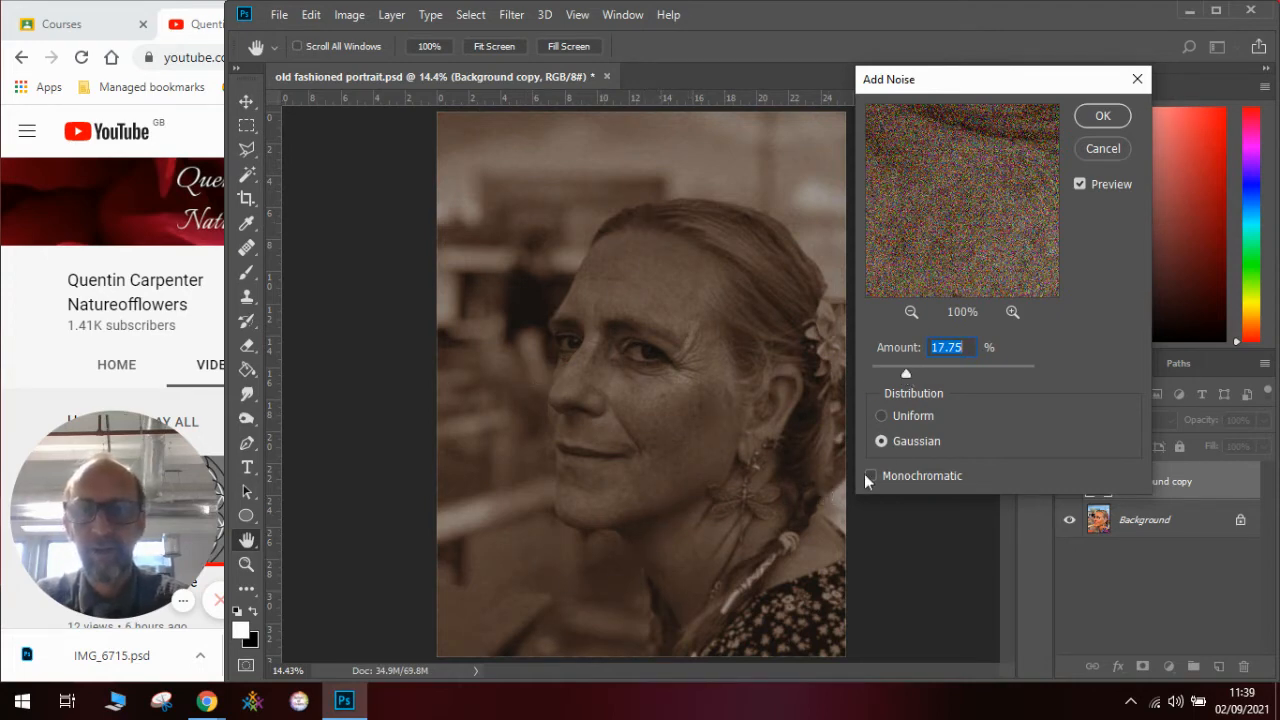
pyautogui.moveTo(906, 373); pyautogui.dragTo(909, 374)
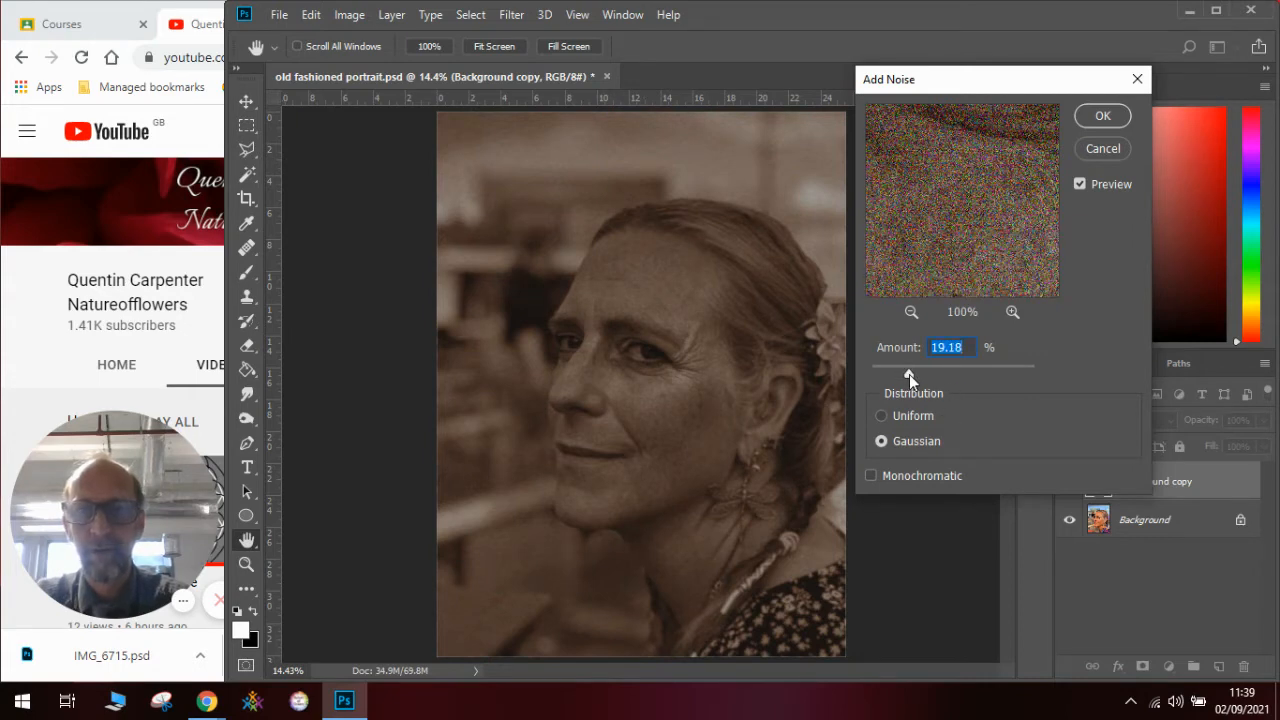
pyautogui.click(1103, 118)
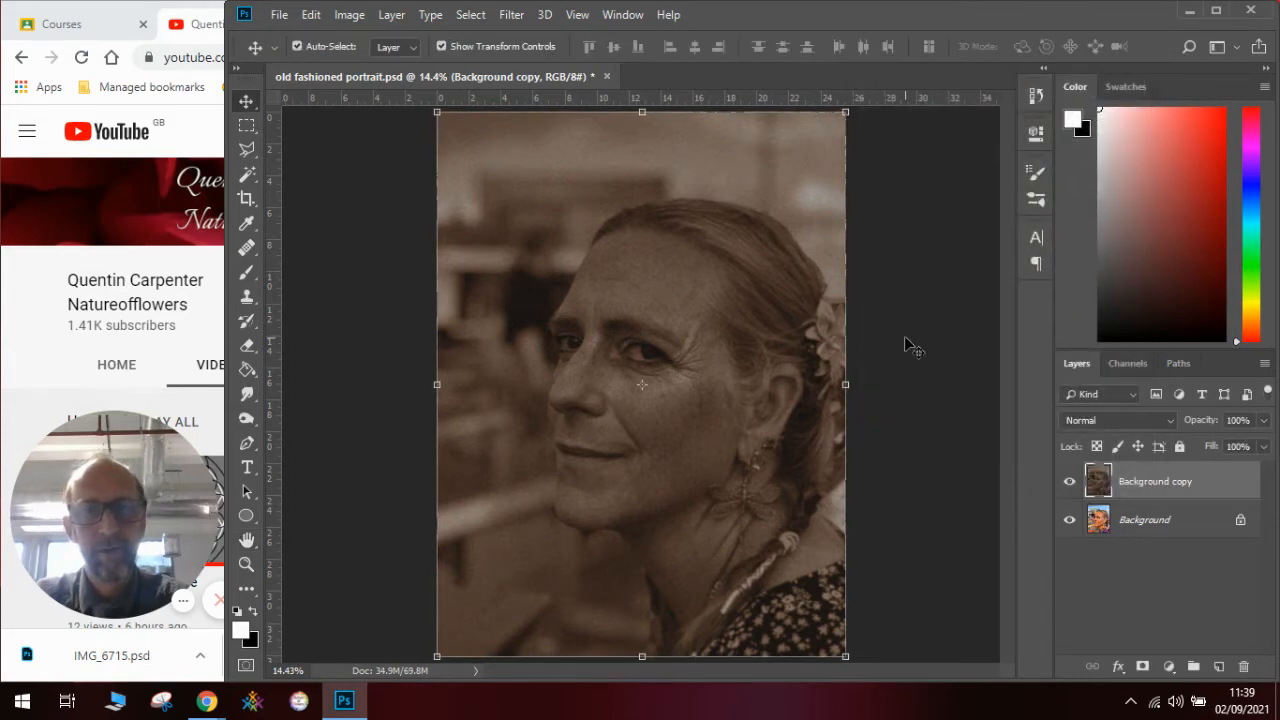
# - Adjust the Background copy's Hue/Saturation to Hue +4, Saturation +17 and Lightness -1, and compare it with the colour original
pyautogui.click(358, 18)
pyautogui.moveTo(379, 66)
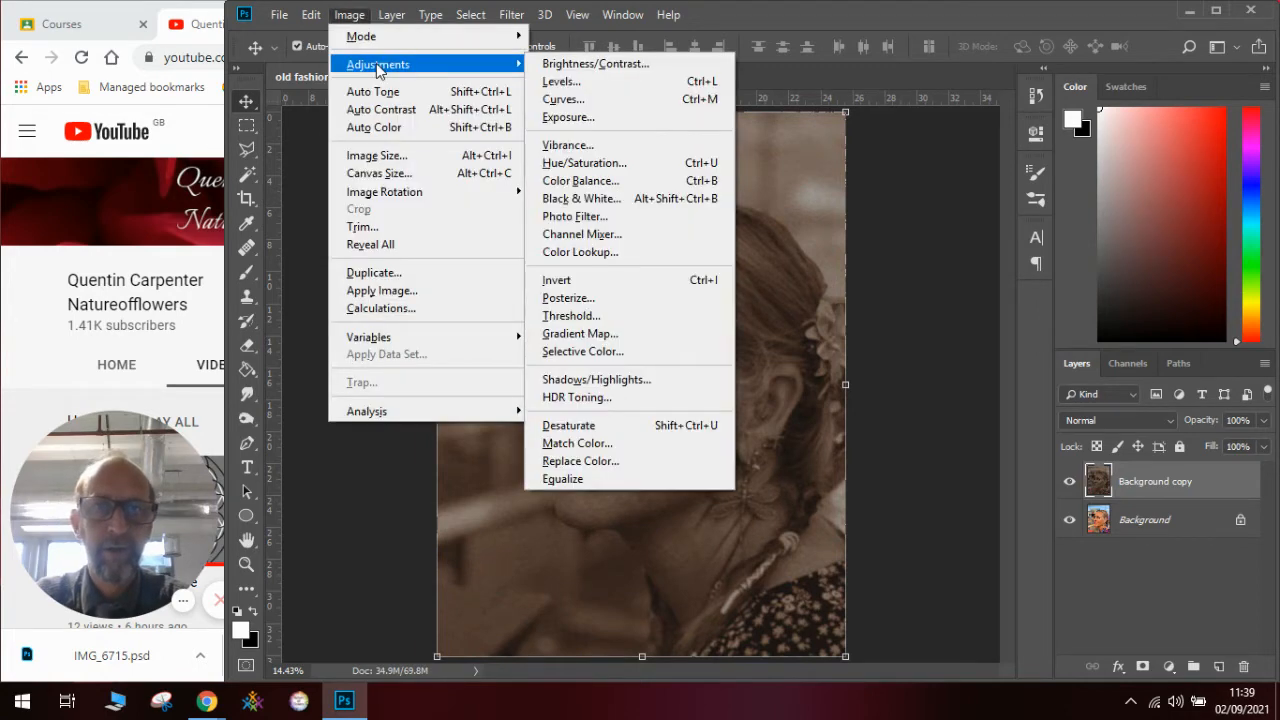
pyautogui.click(430, 66)
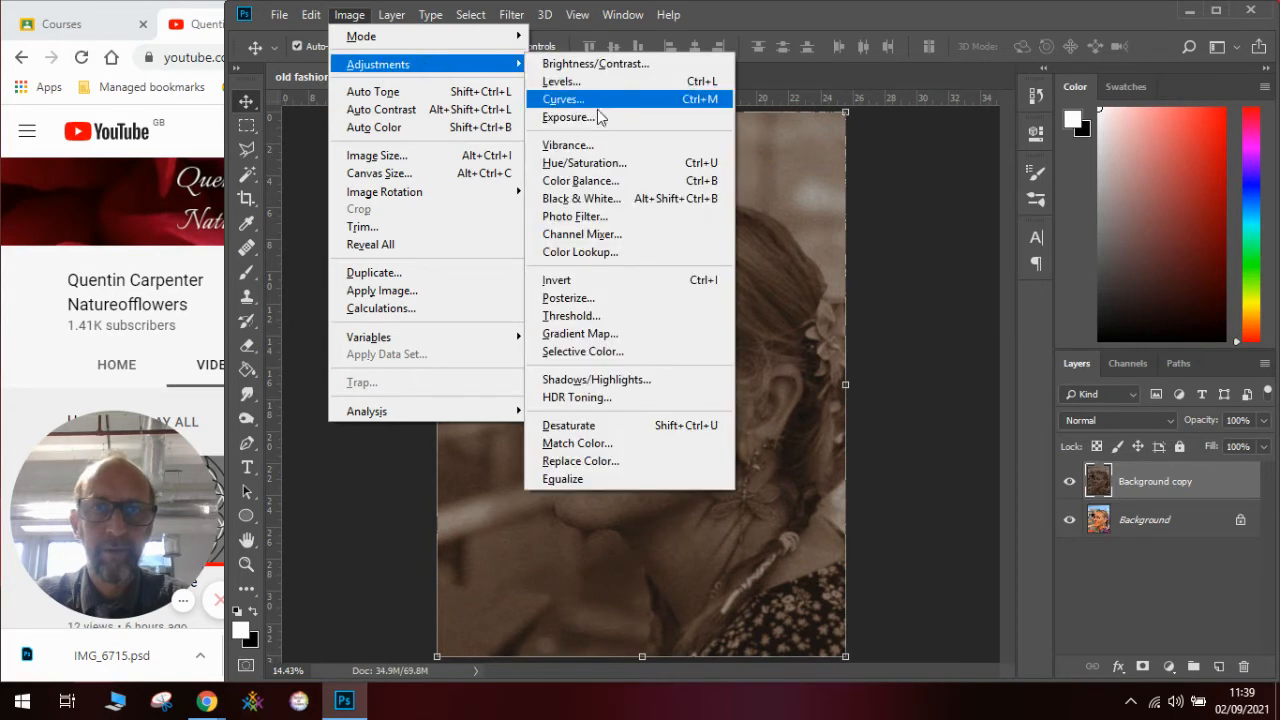
pyautogui.click(590, 163)
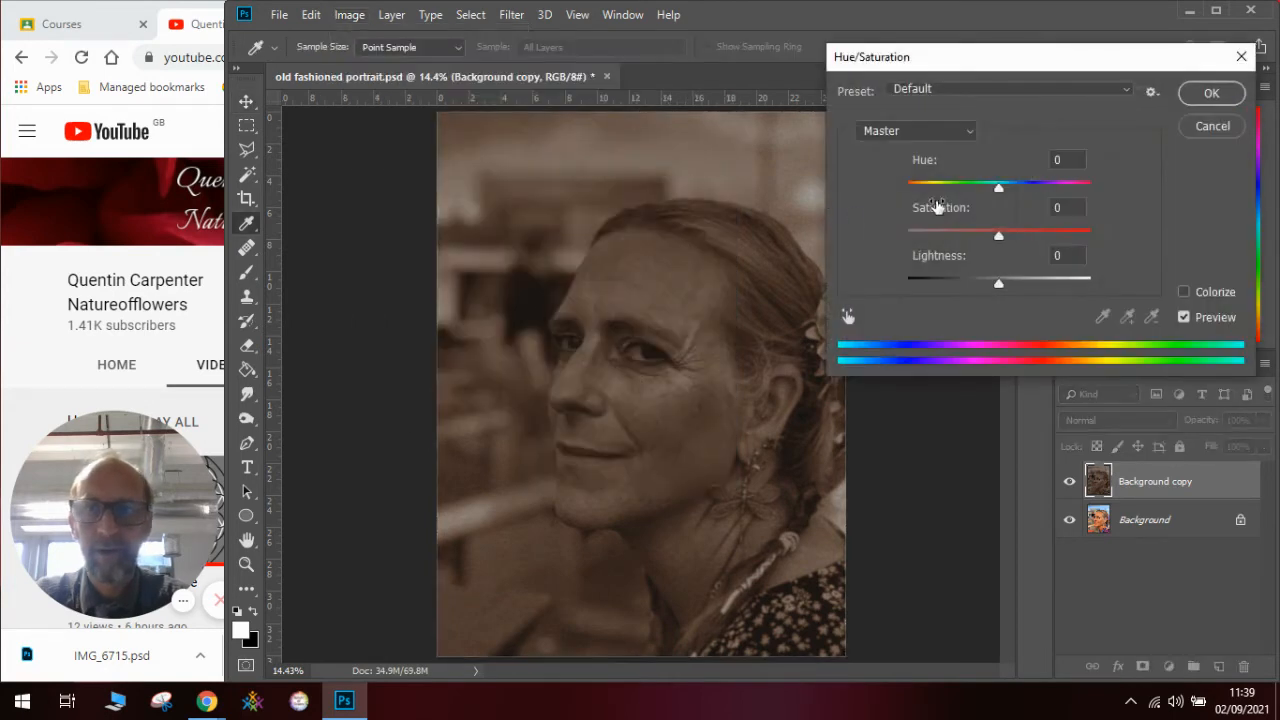
pyautogui.moveTo(990, 285)
pyautogui.mouseDown()
pyautogui.moveTo(974, 286)
pyautogui.moveTo(999, 286)
pyautogui.mouseUp()
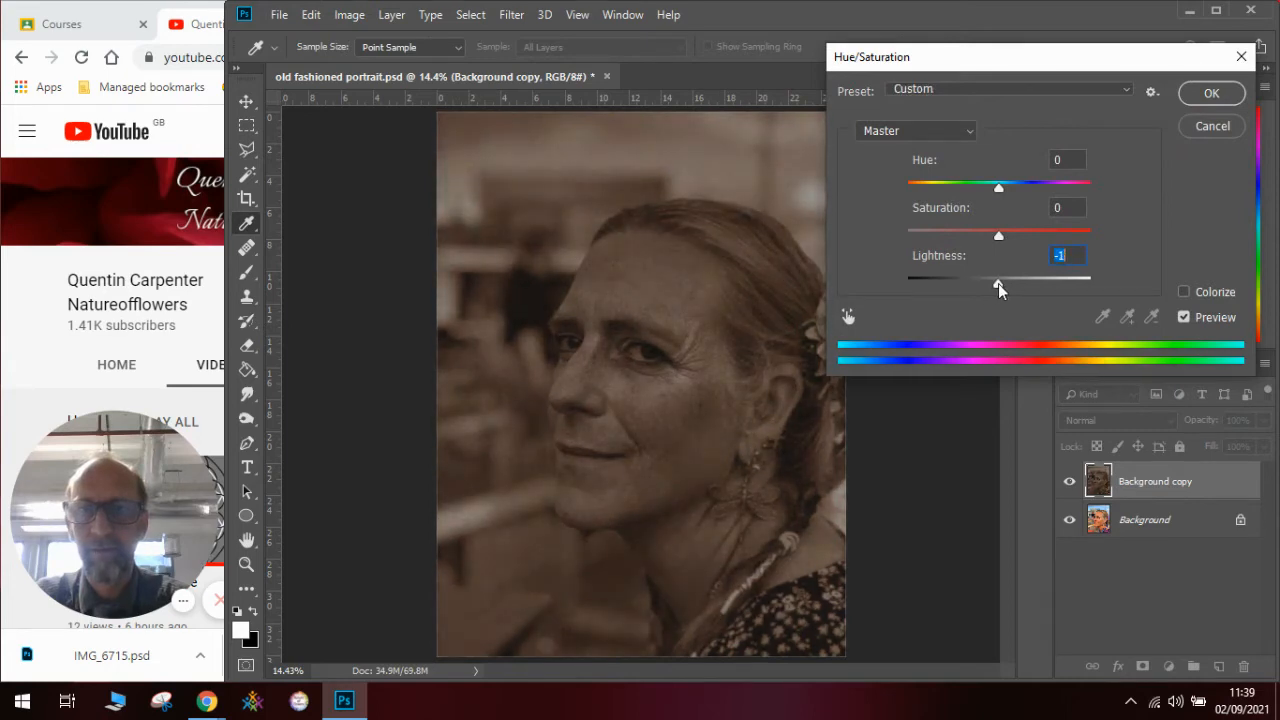
pyautogui.moveTo(999, 240); pyautogui.dragTo(1017, 243)
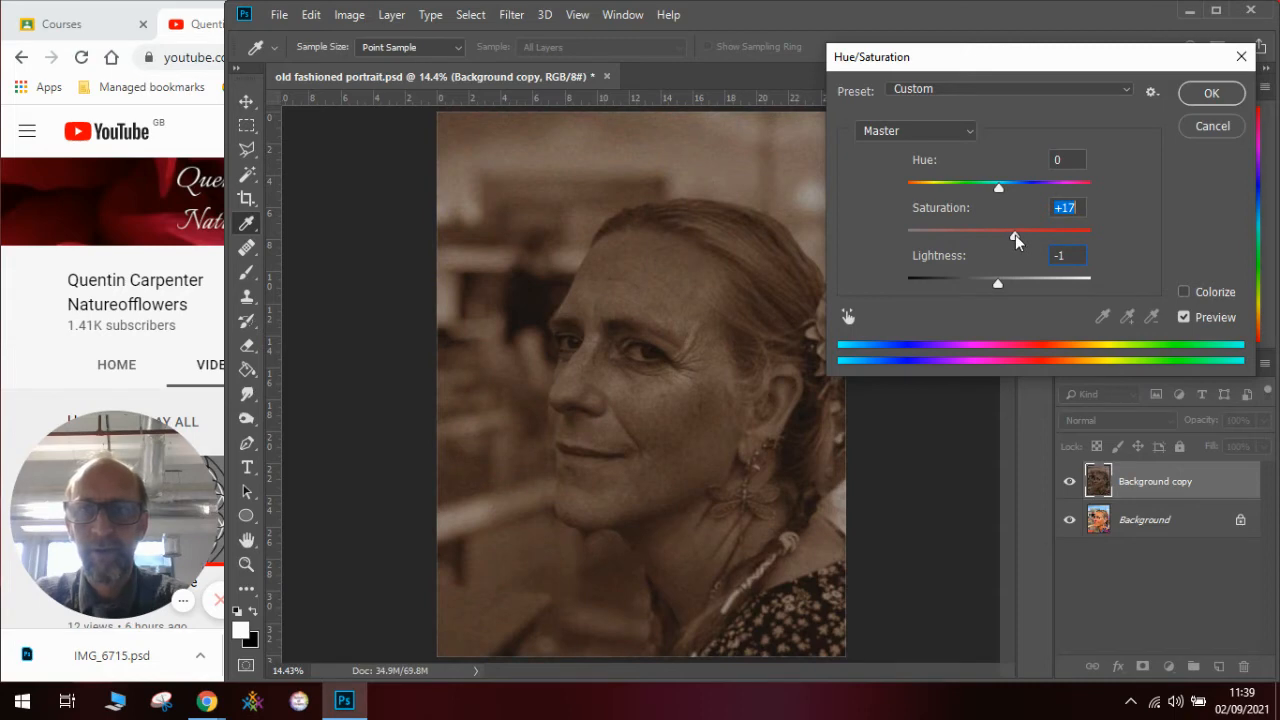
pyautogui.click(998, 187)
pyautogui.moveTo(999, 190); pyautogui.dragTo(1004, 194)
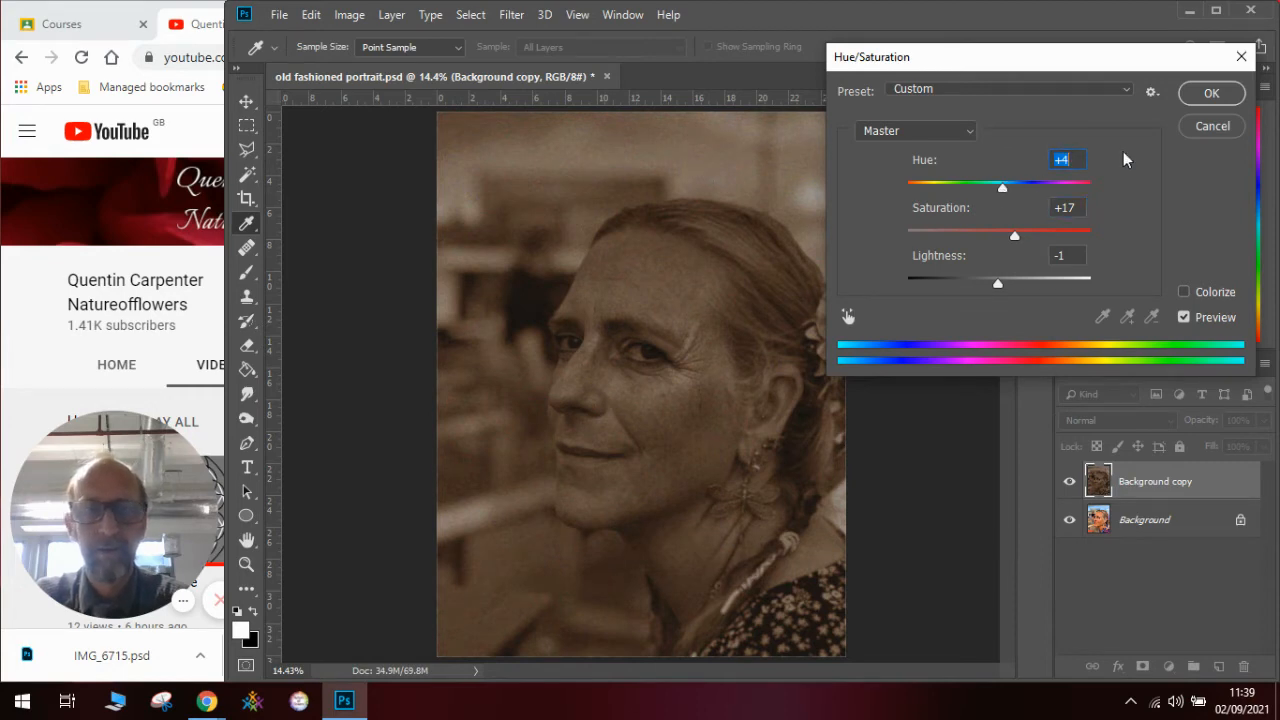
pyautogui.click(1222, 97)
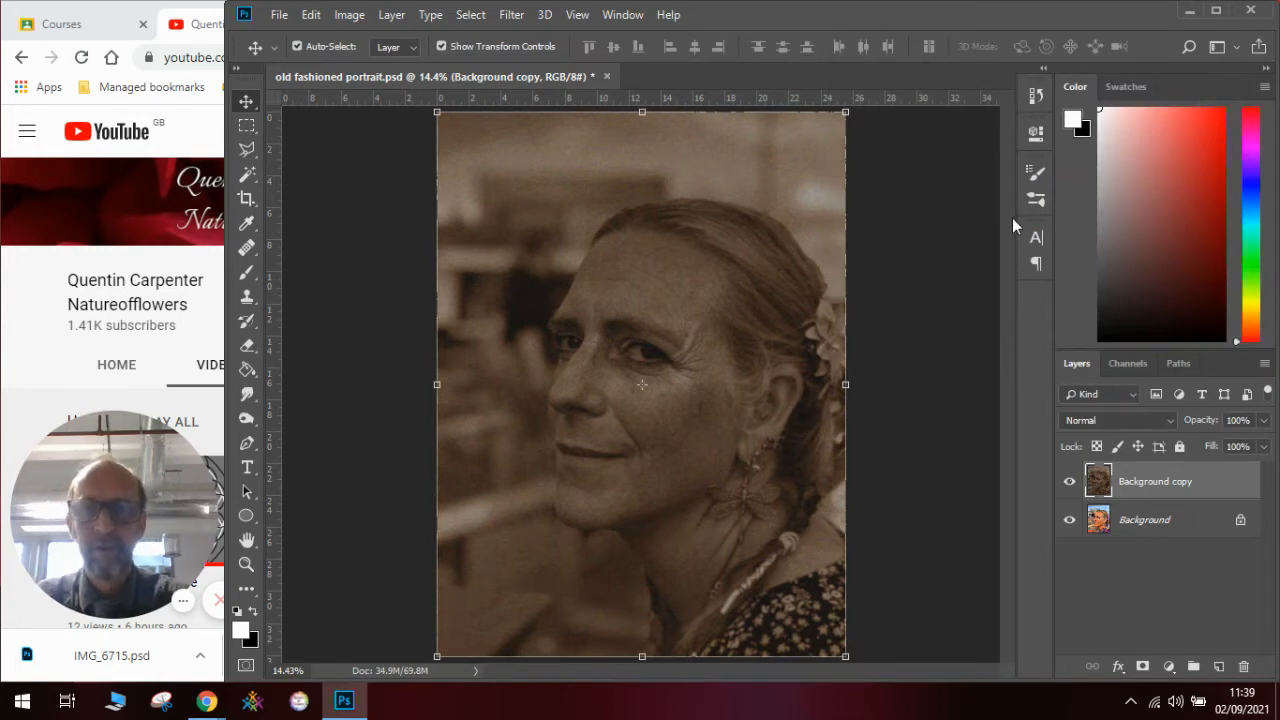
pyautogui.click(1070, 482)
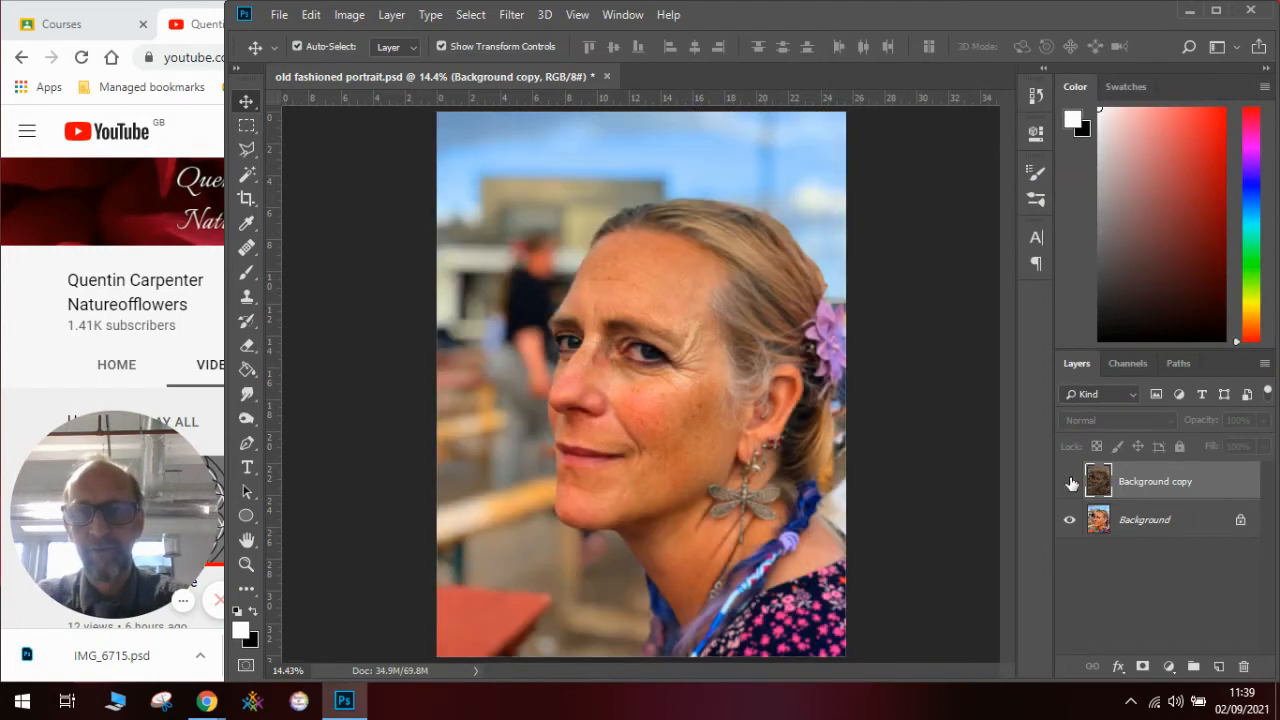
pyautogui.click(1070, 482)
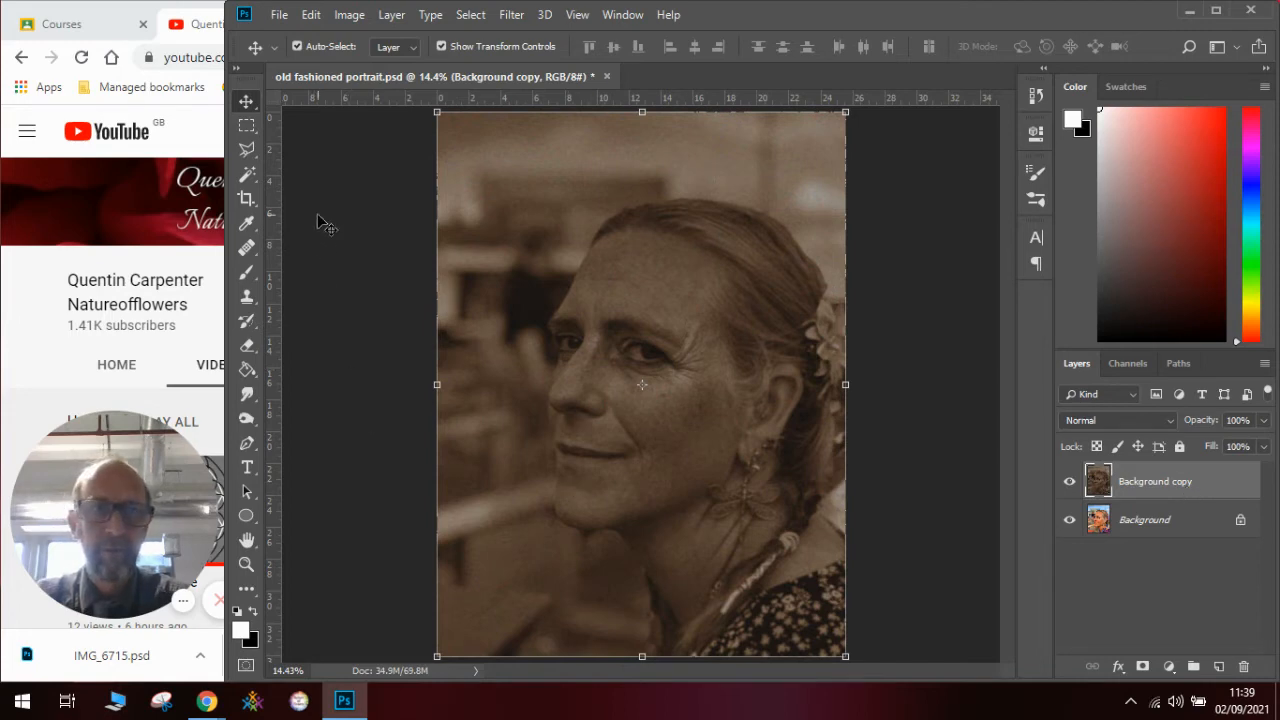
# - Copy a full-height rectangular selection of the sepia portrait's right half to a new layer and hide the Background copy
pyautogui.click(247, 127)
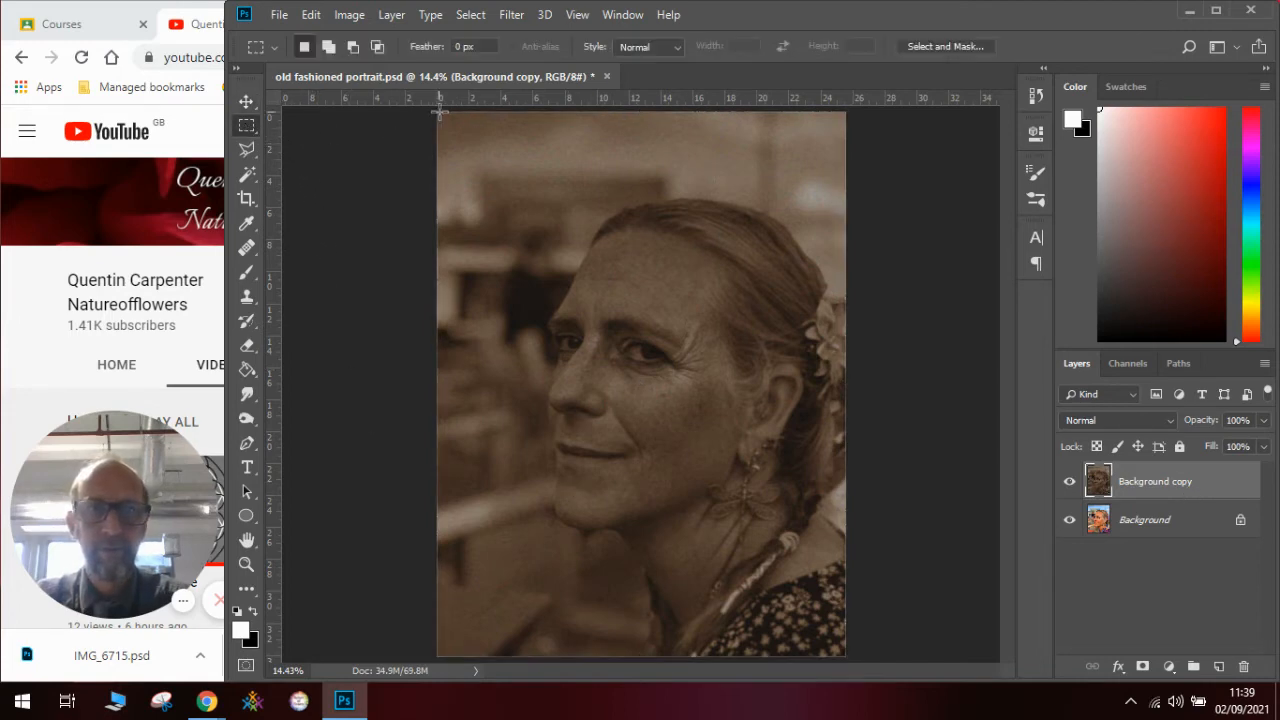
pyautogui.moveTo(626, 112); pyautogui.dragTo(849, 660)
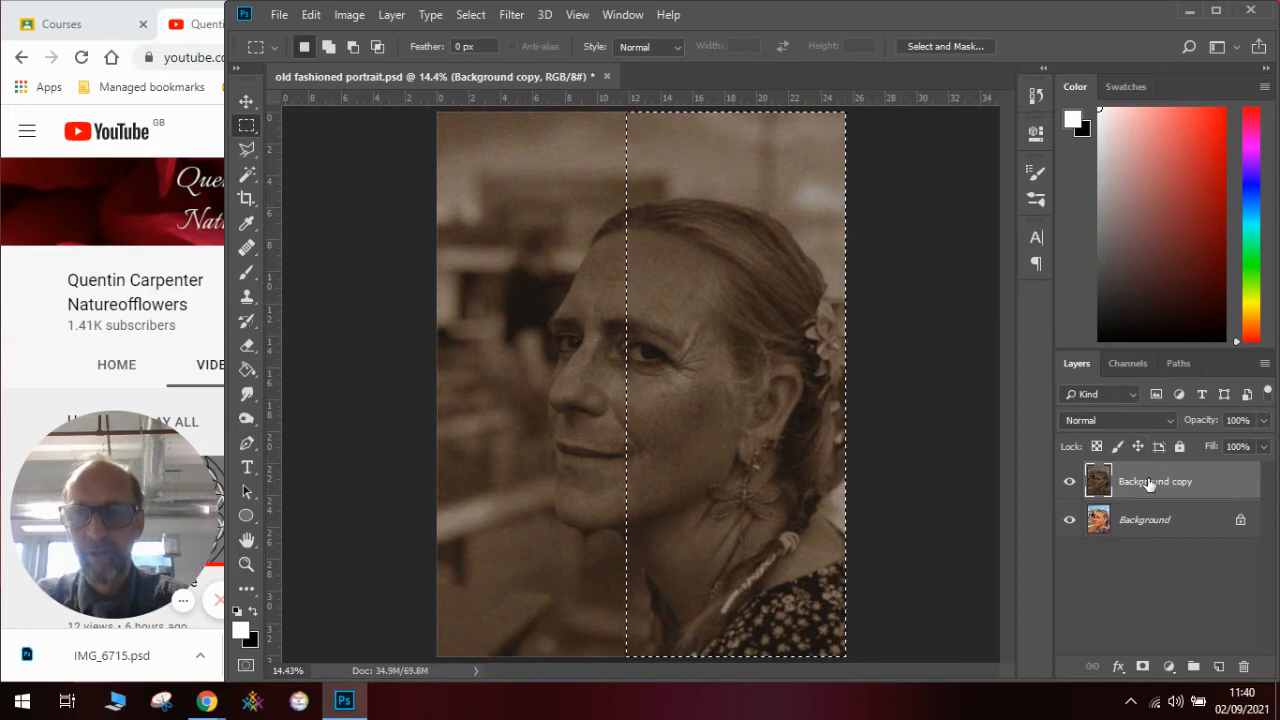
pyautogui.click(311, 14)
pyautogui.click(366, 141)
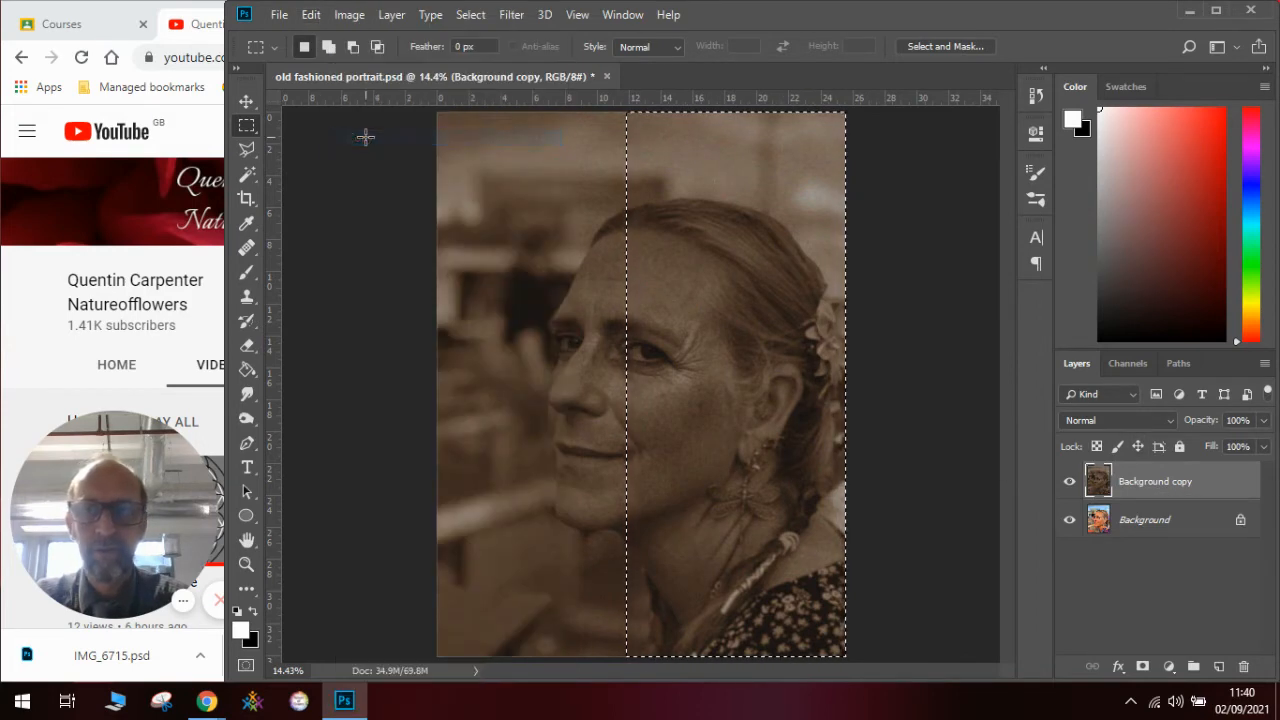
pyautogui.click(311, 14)
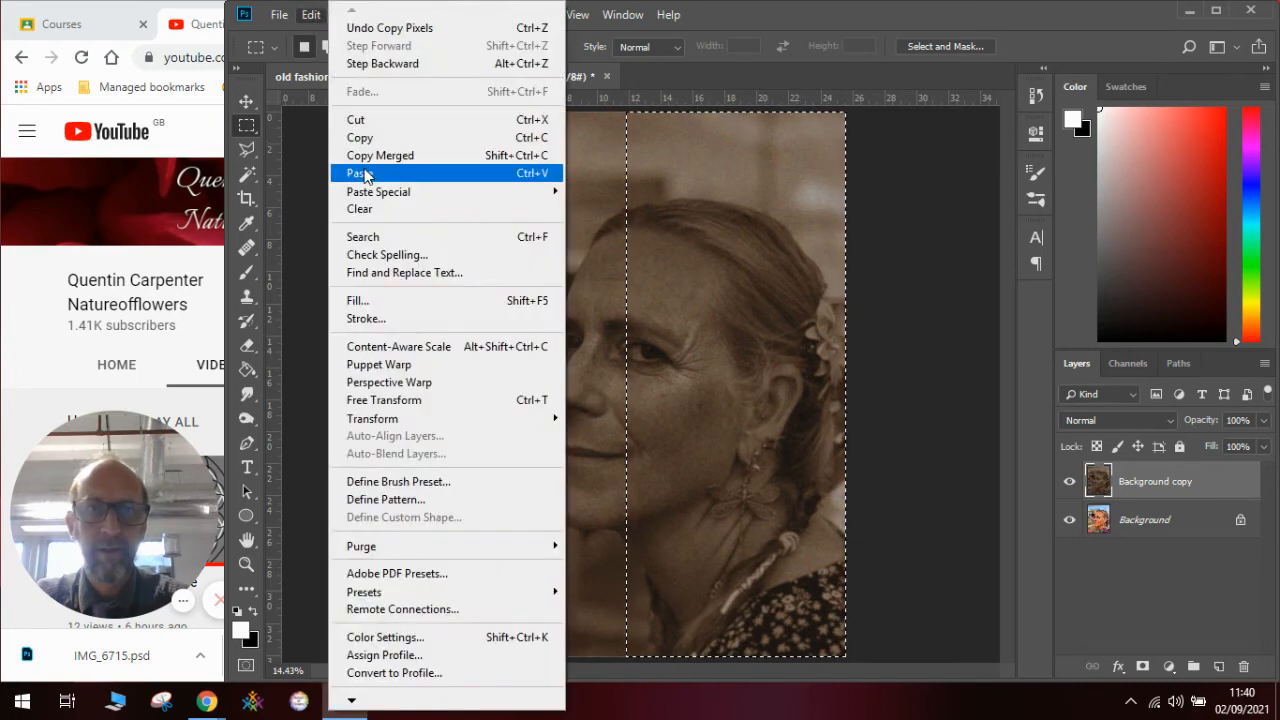
pyautogui.click(360, 173)
pyautogui.click(1071, 519)
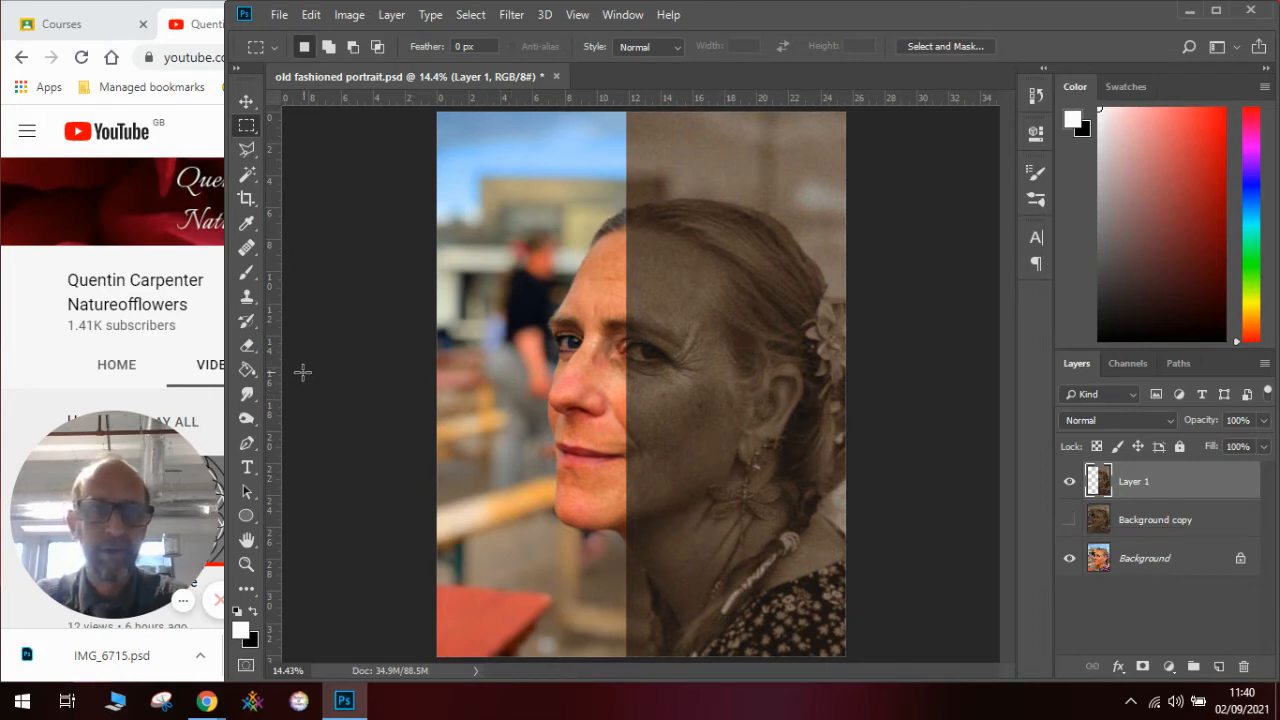
# - Set up the Eraser with a soft round brush, size 1457 px and hardness 0%
pyautogui.click(249, 350)
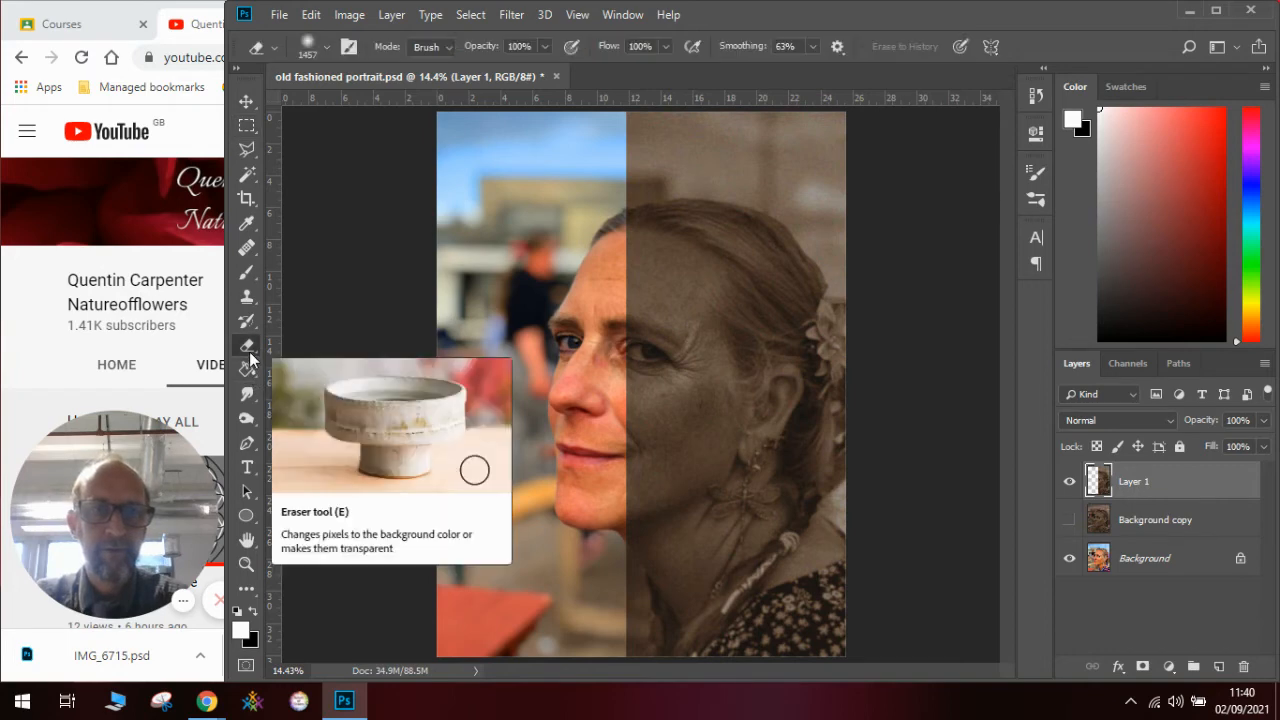
pyautogui.click(323, 49)
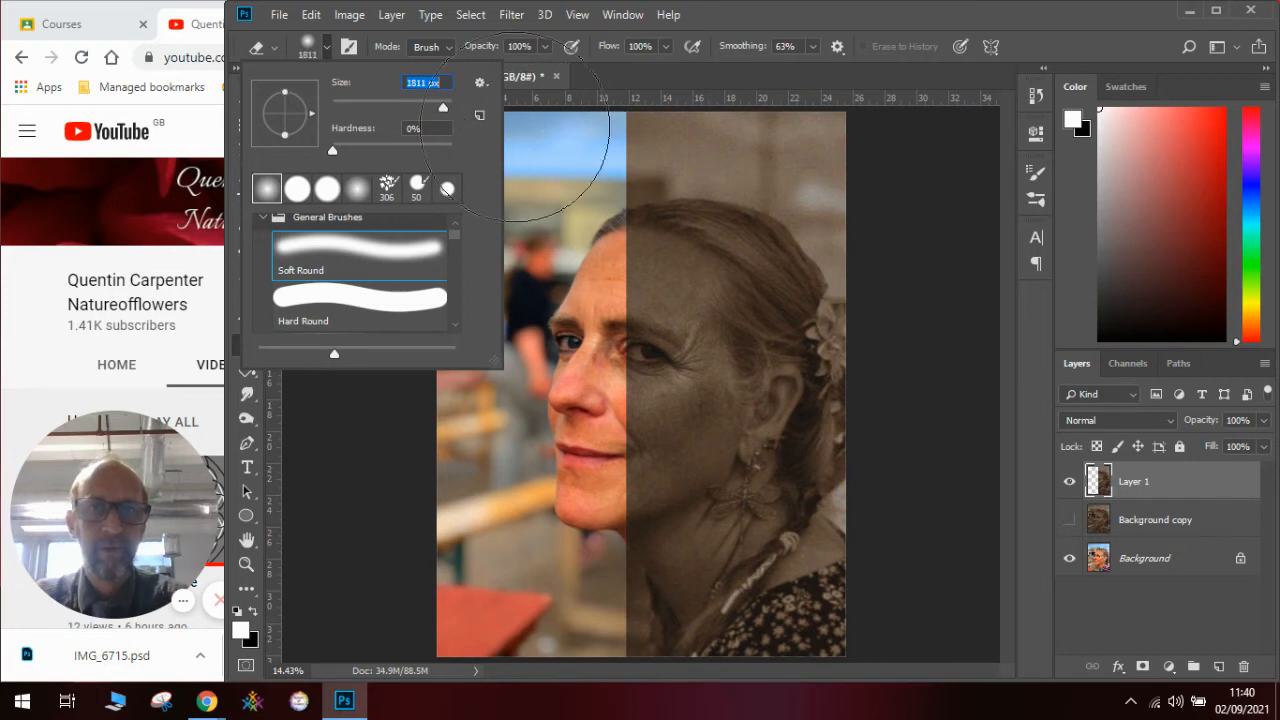
pyautogui.moveTo(443, 112); pyautogui.dragTo(437, 107)
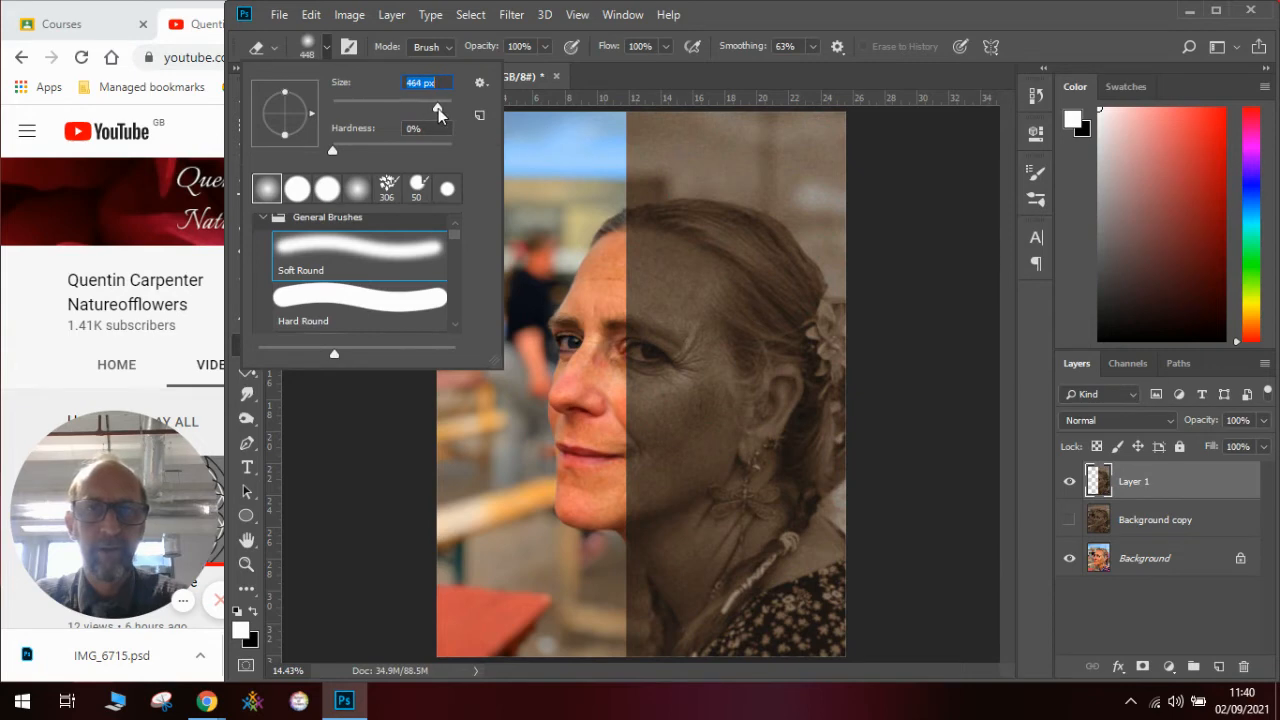
pyautogui.moveTo(443, 112); pyautogui.dragTo(440, 108)
pyautogui.moveTo(445, 106); pyautogui.dragTo(442, 105)
pyautogui.click(563, 152)
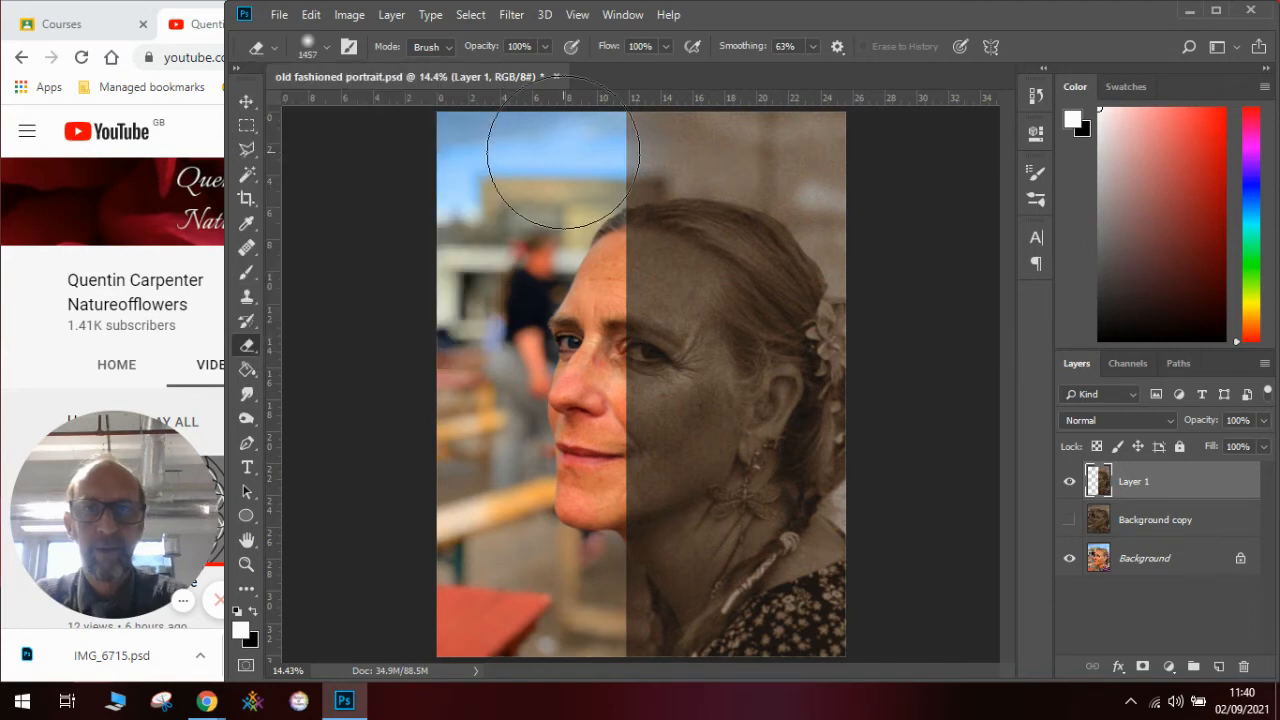
# - Erase Layer 1's hard vertical edge from the sky down over the face and neck, blending the sepia half softly into the colour image
pyautogui.click(563, 152)
pyautogui.click(562, 152)
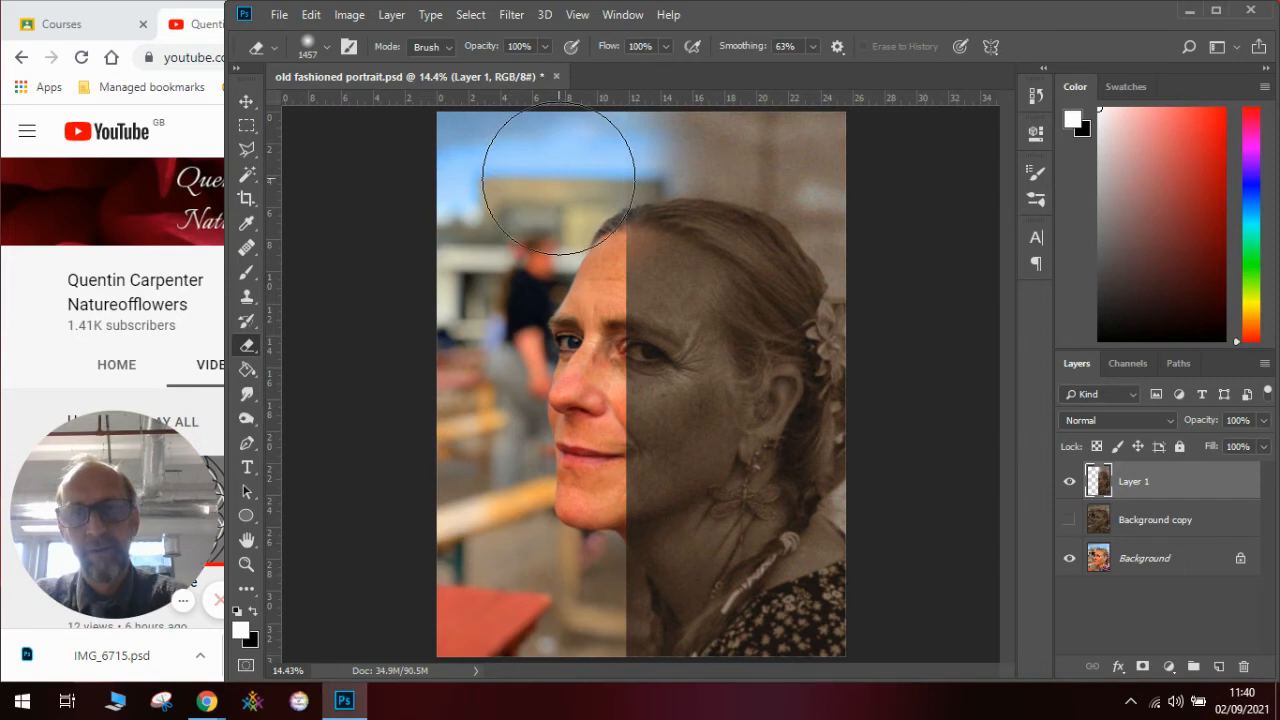
pyautogui.click(559, 267)
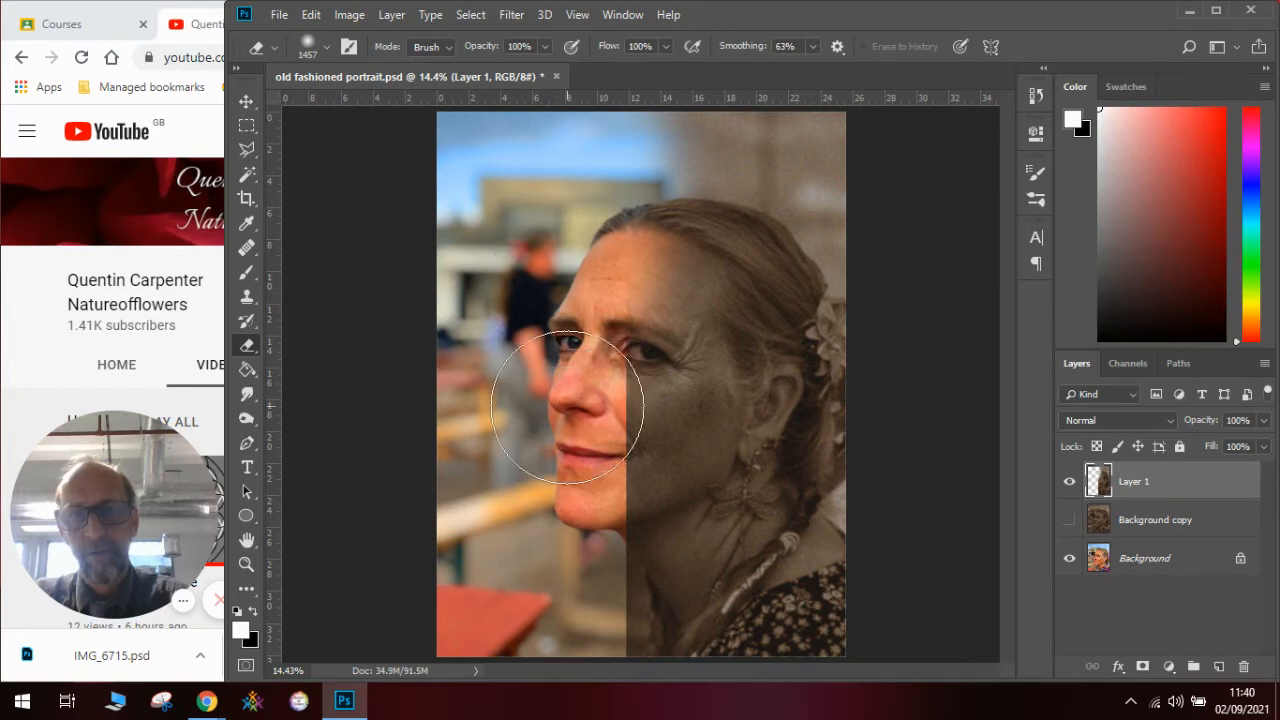
pyautogui.moveTo(603, 509)
pyautogui.mouseDown()
pyautogui.moveTo(583, 472)
pyautogui.moveTo(621, 526)
pyautogui.moveTo(560, 420)
pyautogui.moveTo(634, 617)
pyautogui.moveTo(611, 609)
pyautogui.moveTo(618, 638)
pyautogui.moveTo(554, 373)
pyautogui.moveTo(565, 324)
pyautogui.moveTo(537, 420)
pyautogui.mouseUp()
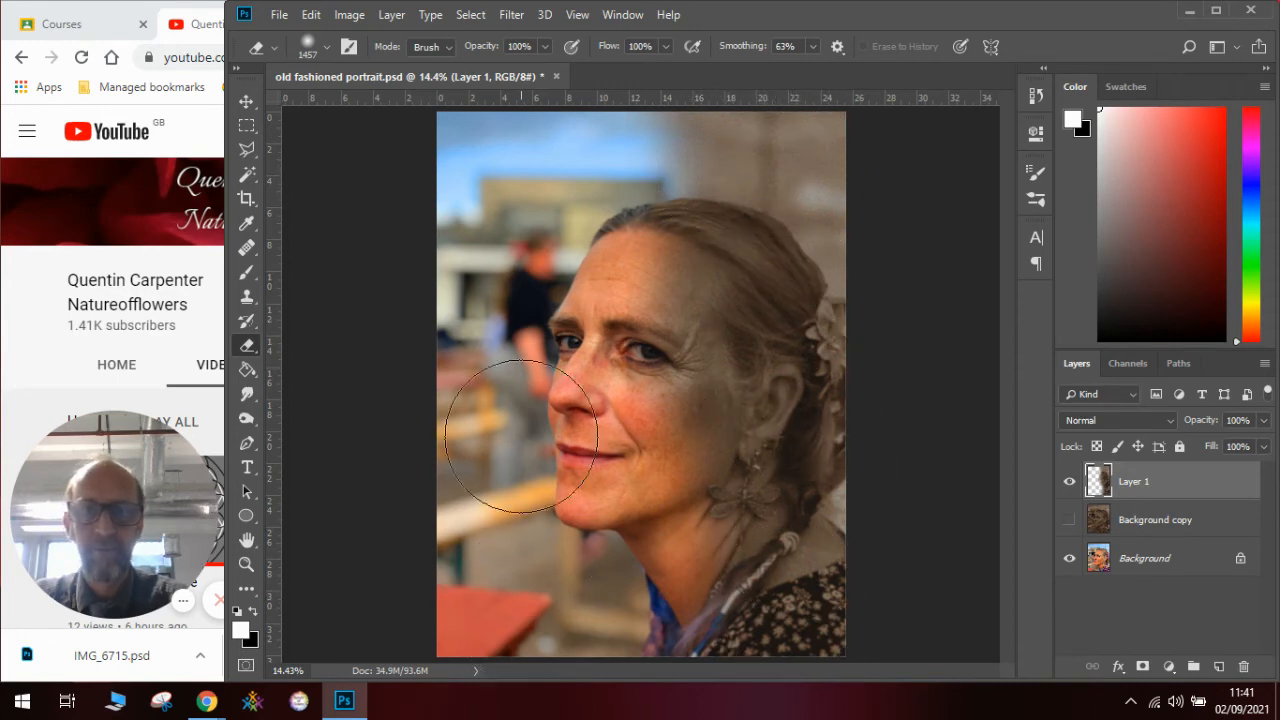
# - Select the Background copy and make it visible, with Layer 1 hidden
pyautogui.click(1140, 520)
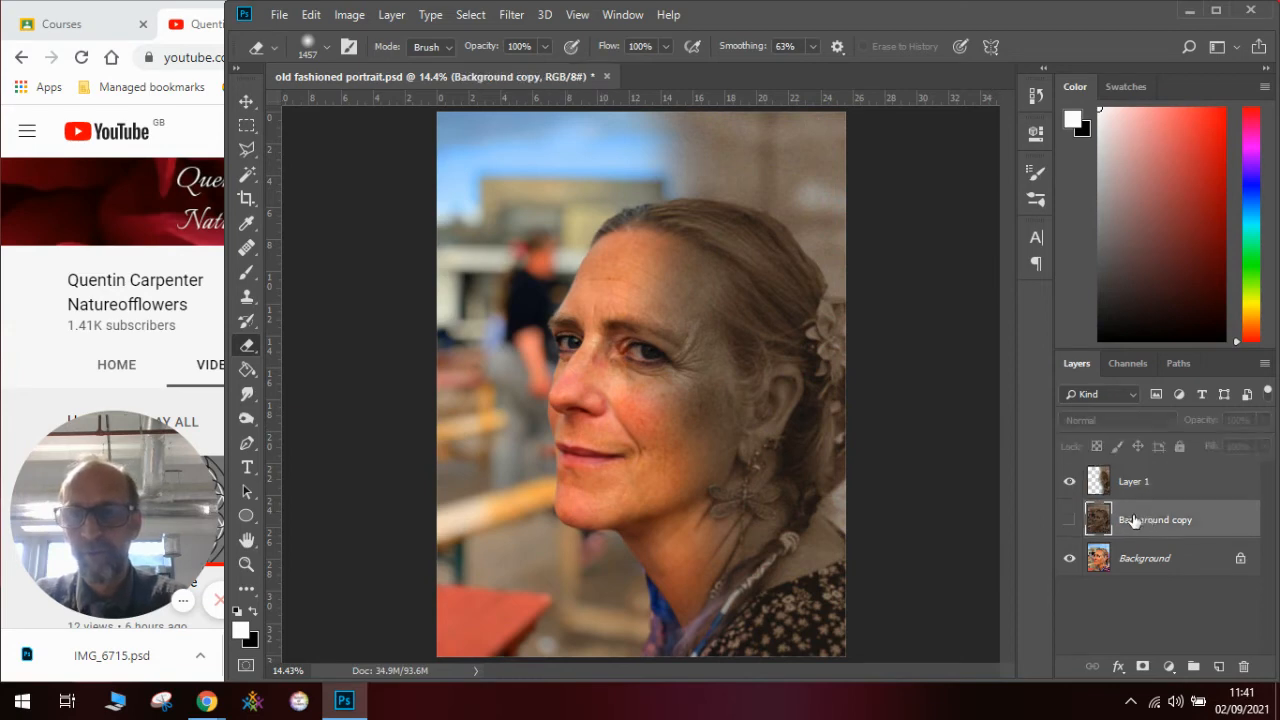
pyautogui.click(1070, 520)
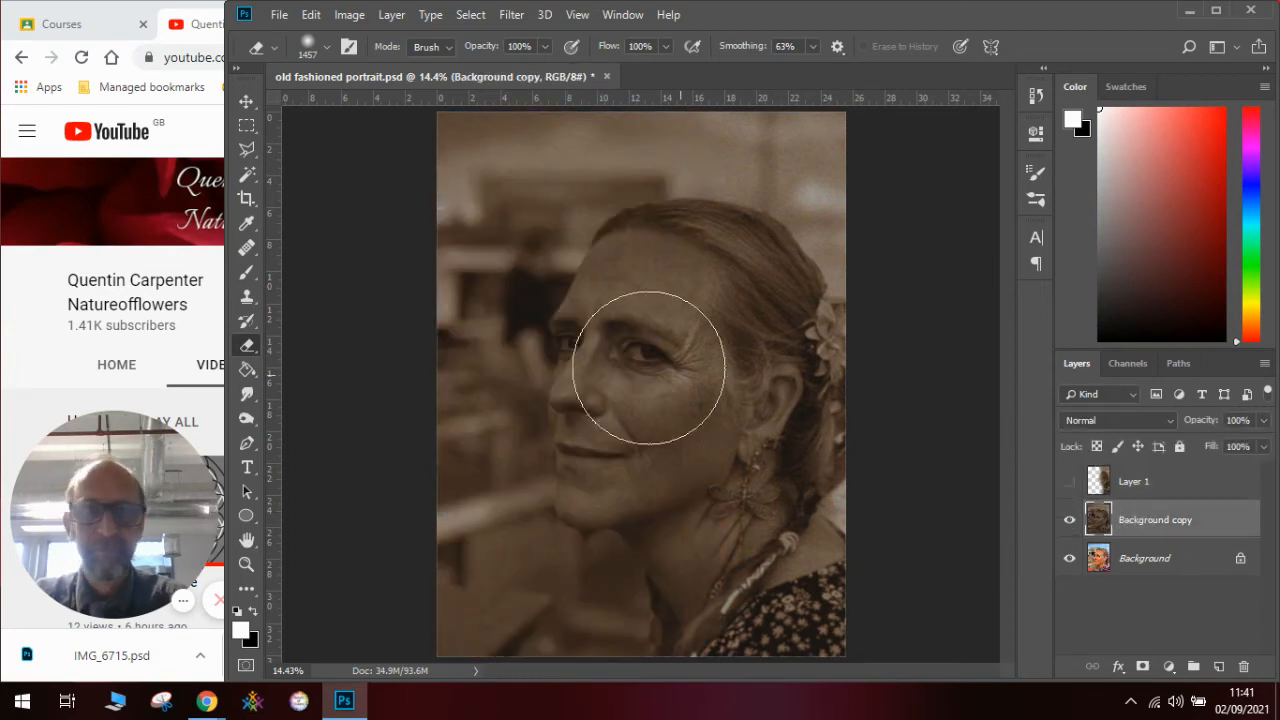
# - Copy a full-height rectangular selection of the sepia portrait's left part to a new layer and hide the Background copy
pyautogui.click(251, 124)
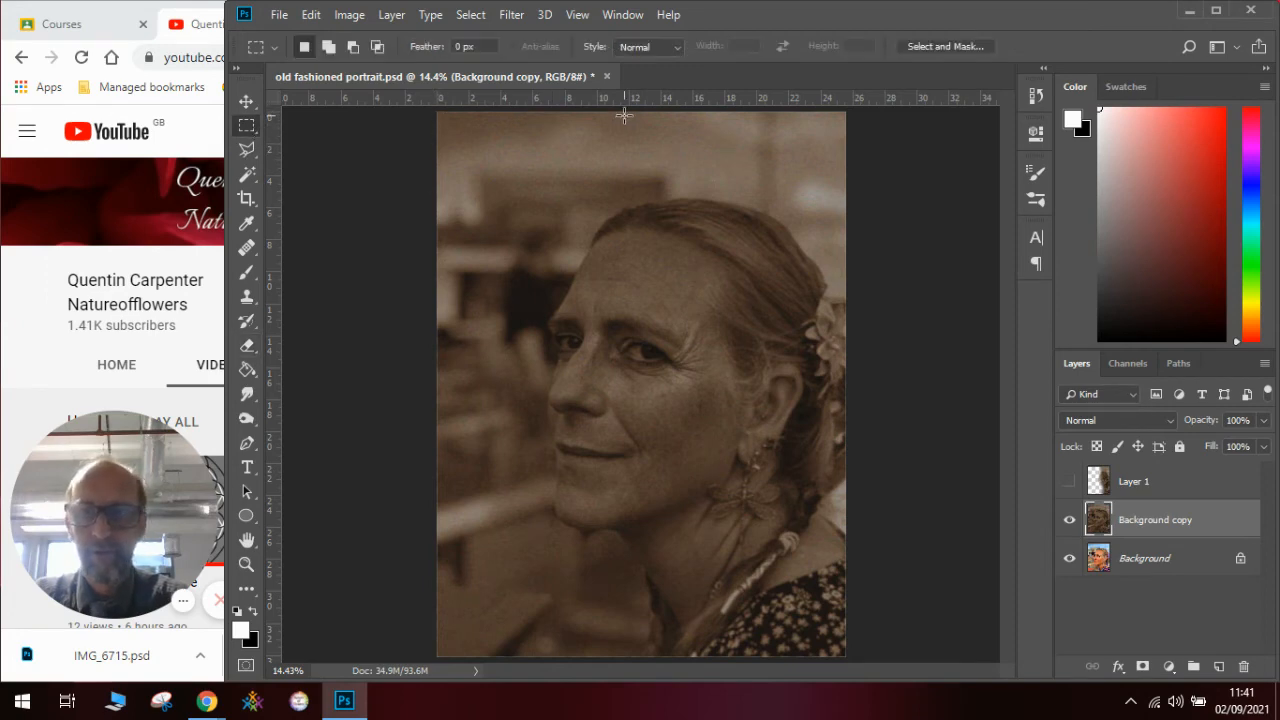
pyautogui.moveTo(437, 112); pyautogui.dragTo(681, 655)
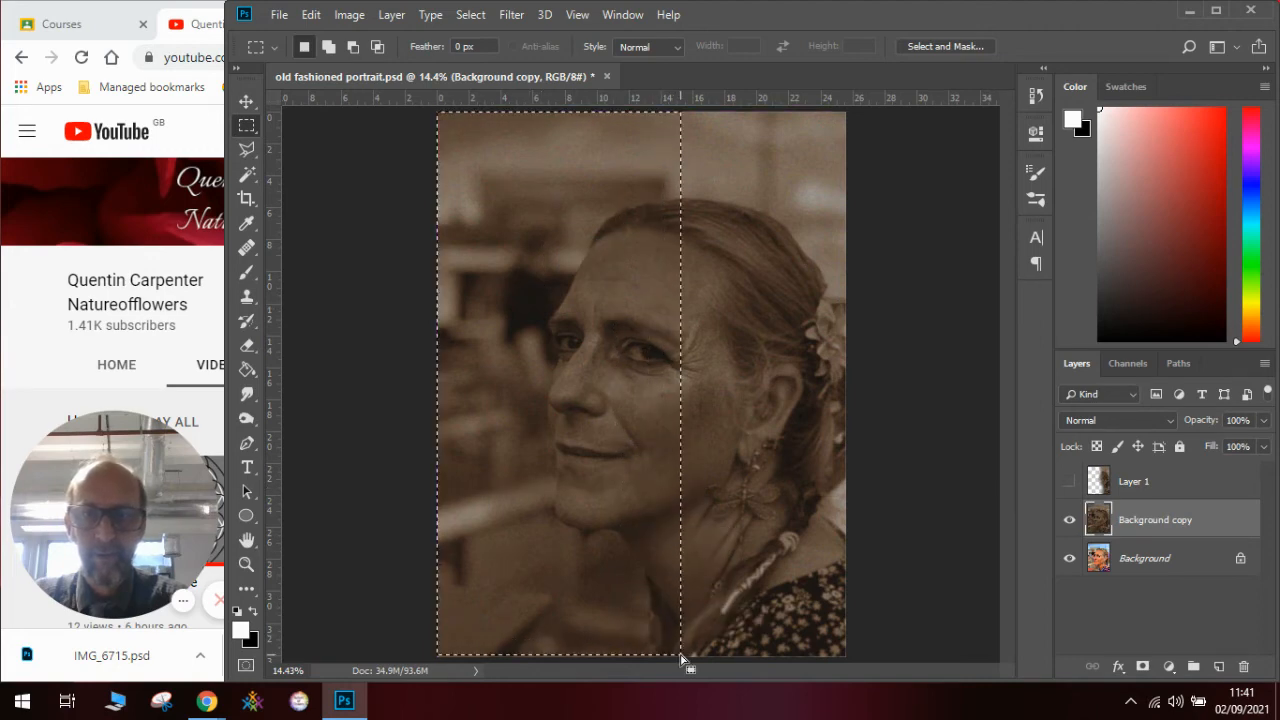
pyautogui.click(310, 15)
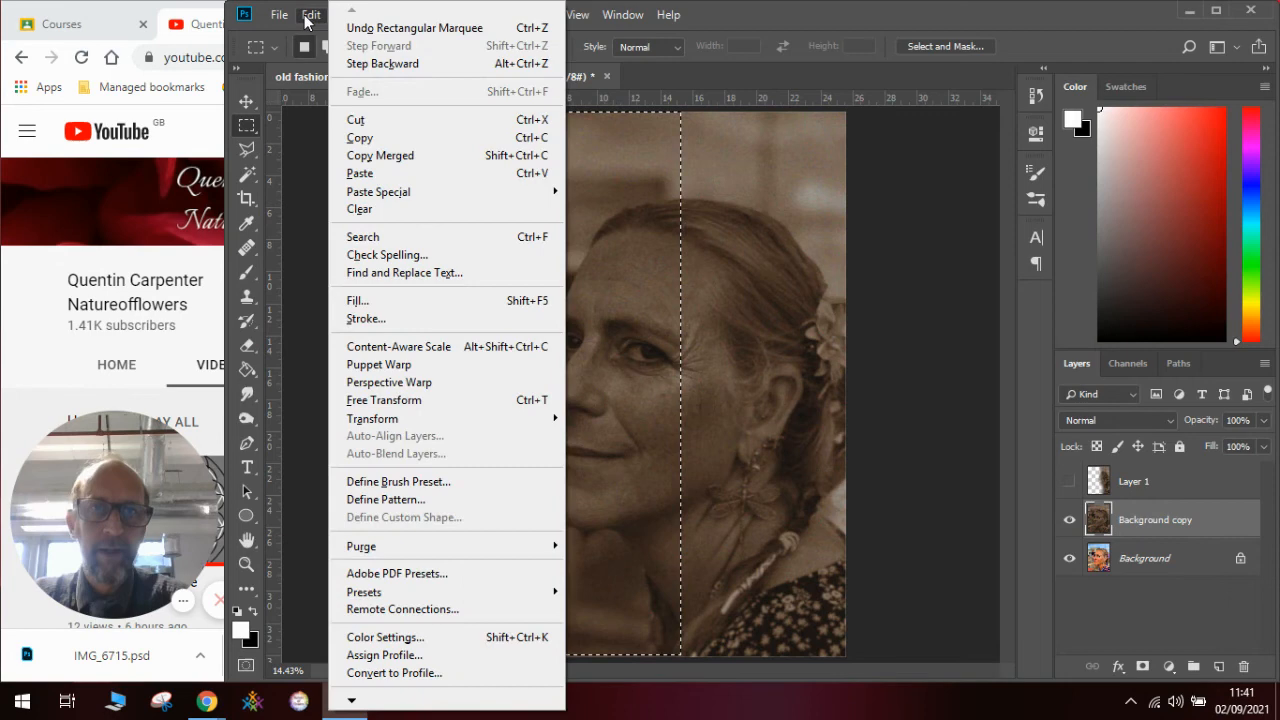
pyautogui.click(360, 138)
pyautogui.click(311, 15)
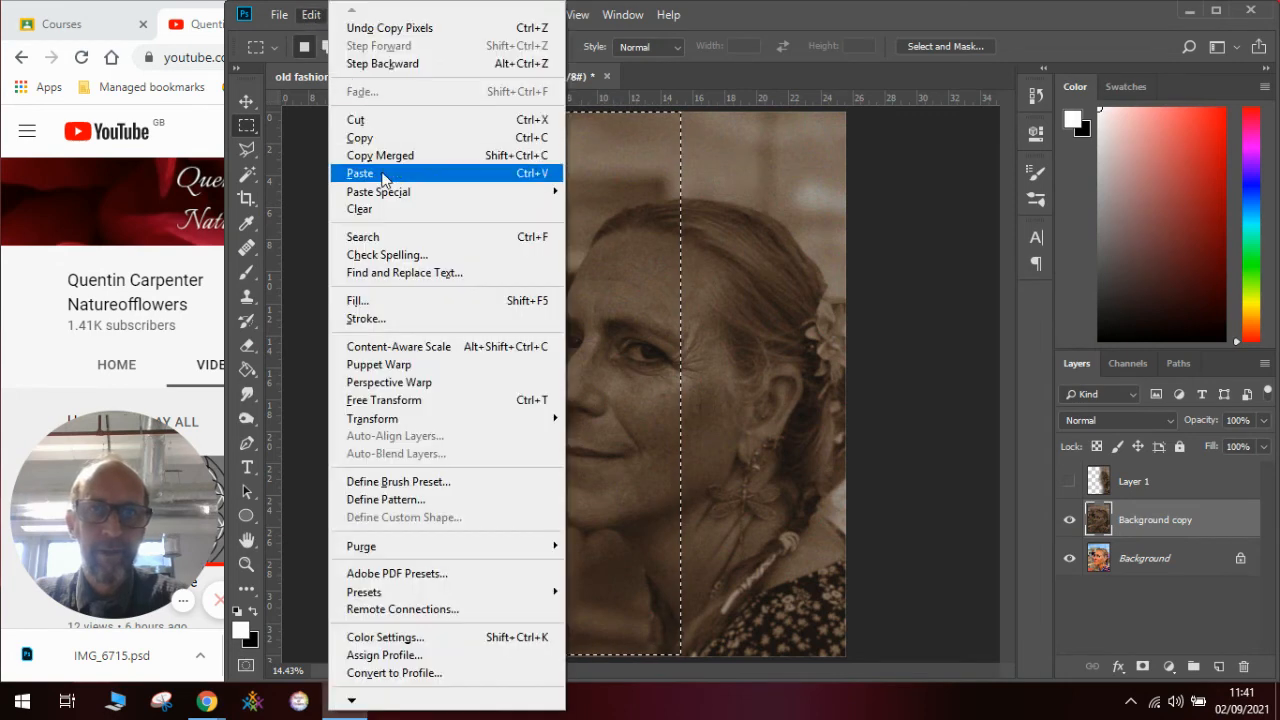
pyautogui.click(383, 175)
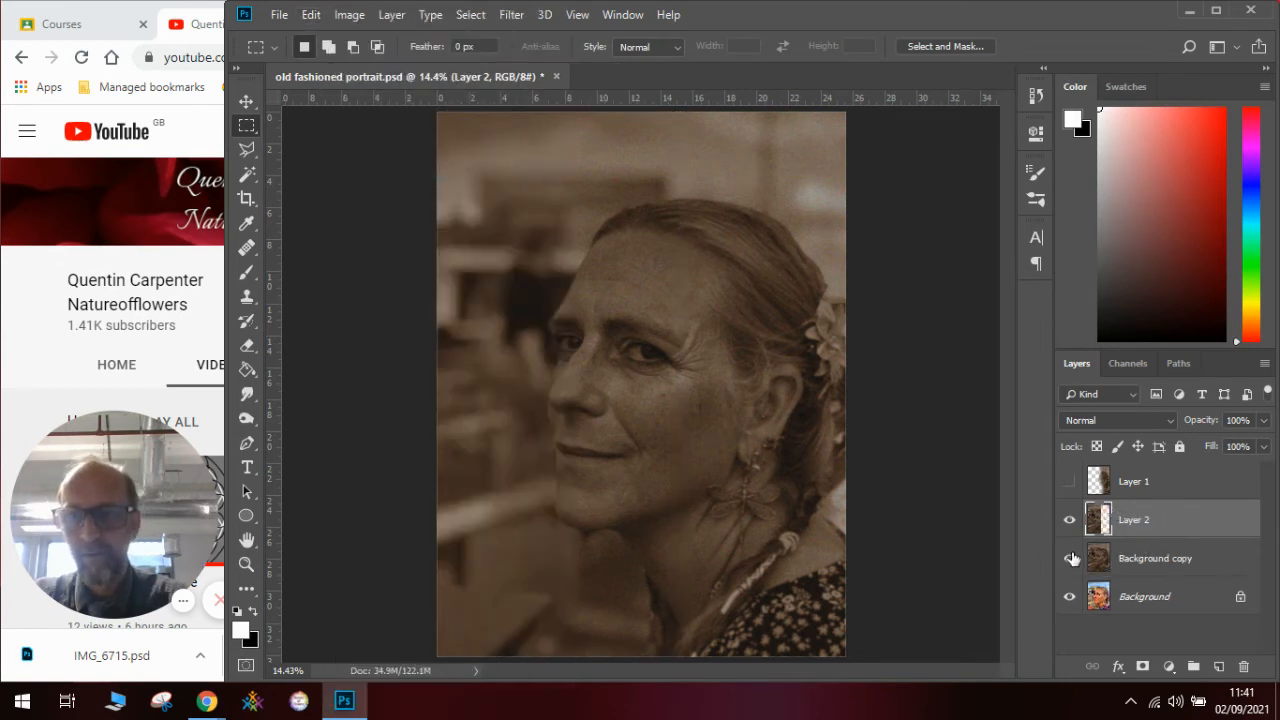
pyautogui.click(1071, 558)
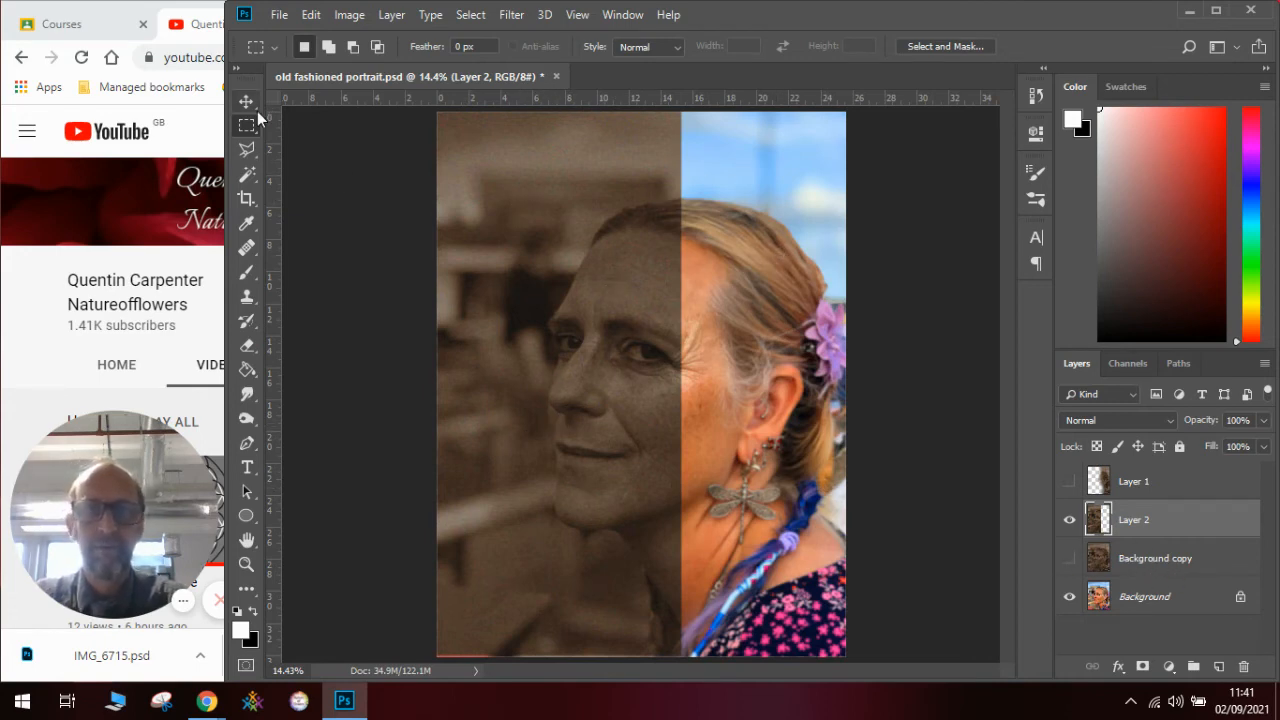
# - Erase Layer 2's hard vertical edge softly from the sky down to the neck, reducing the Eraser size to 1000 px below the sky
pyautogui.click(247, 345)
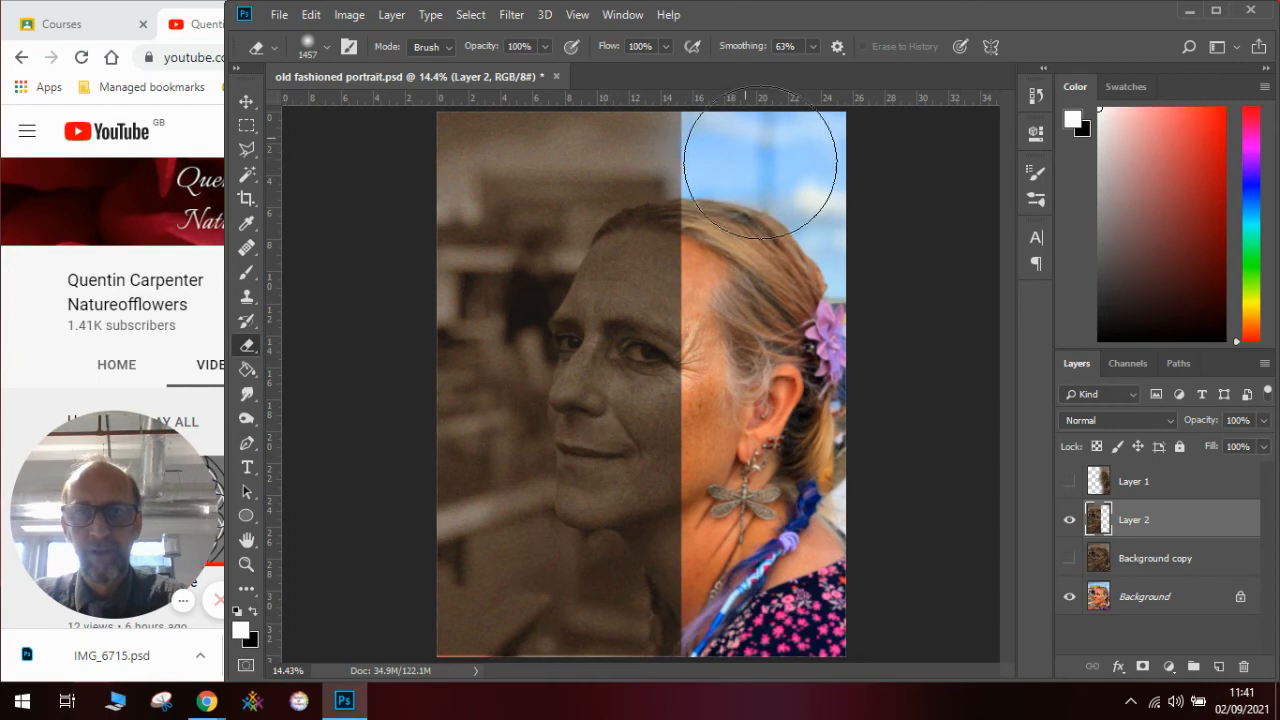
pyautogui.moveTo(742, 129)
pyautogui.mouseDown()
pyautogui.moveTo(750, 260)
pyautogui.moveTo(757, 243)
pyautogui.mouseUp()
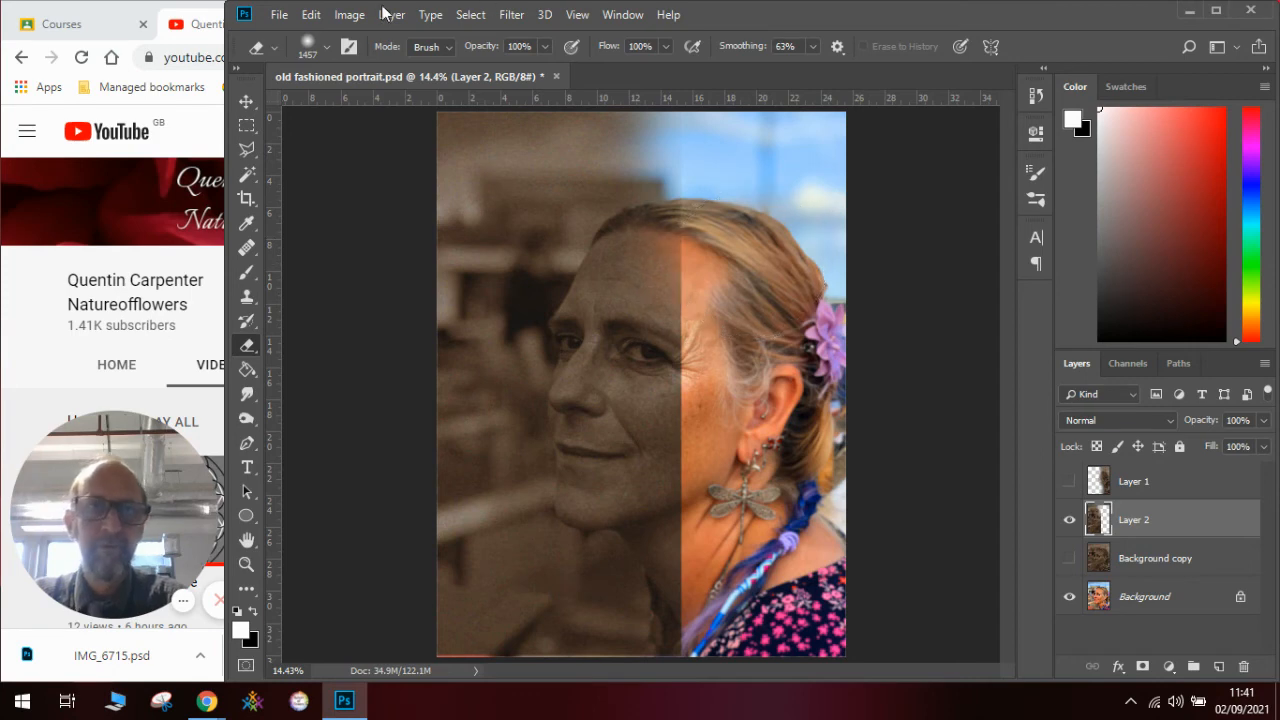
pyautogui.click(327, 47)
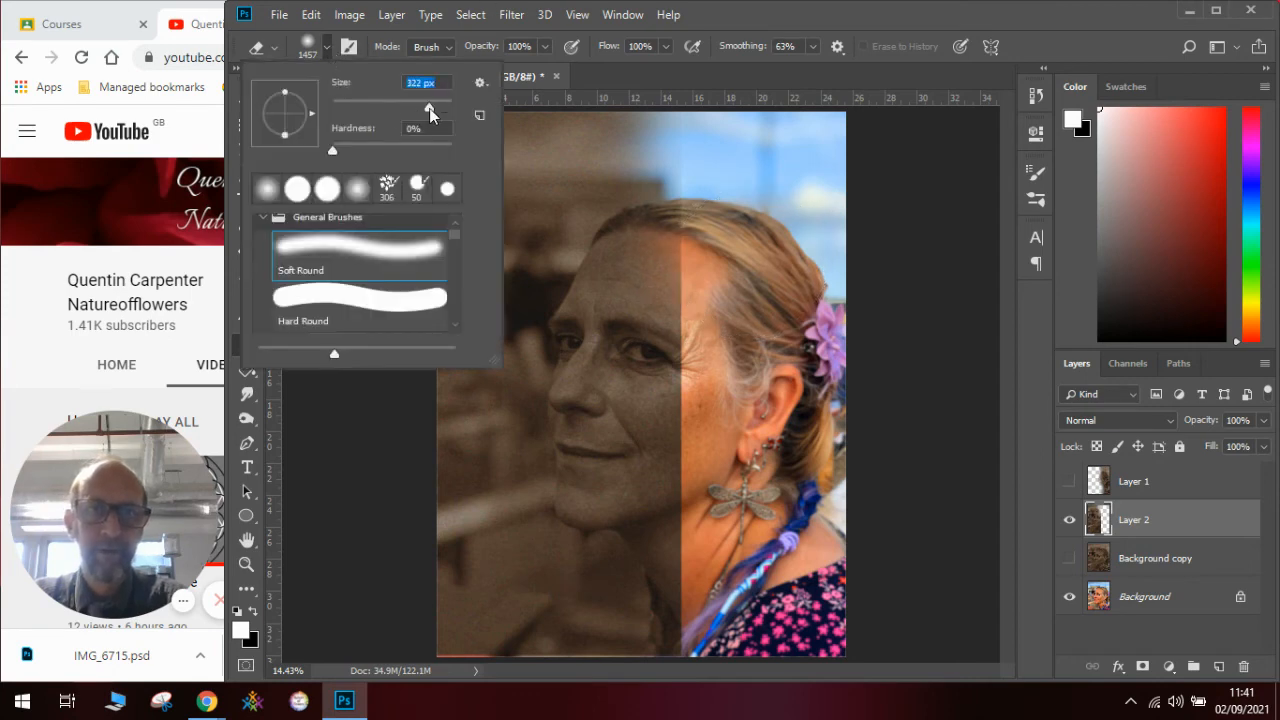
pyautogui.write('1')
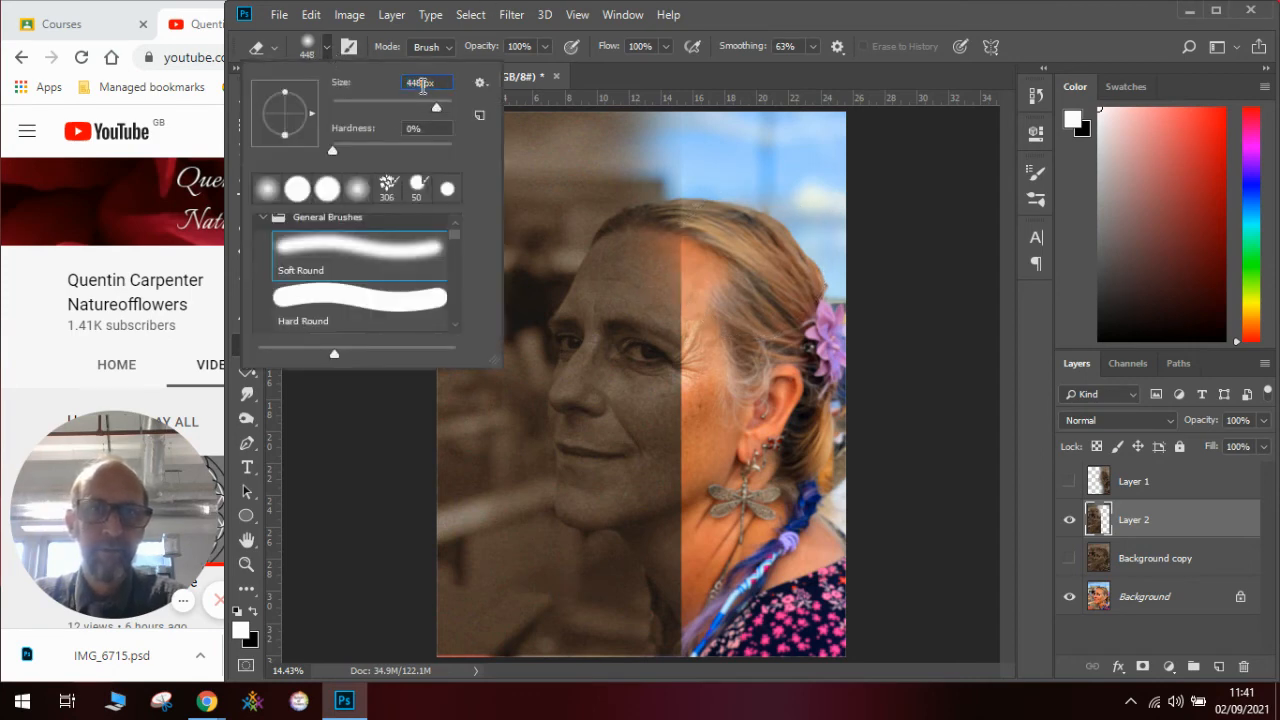
pyautogui.write('000')
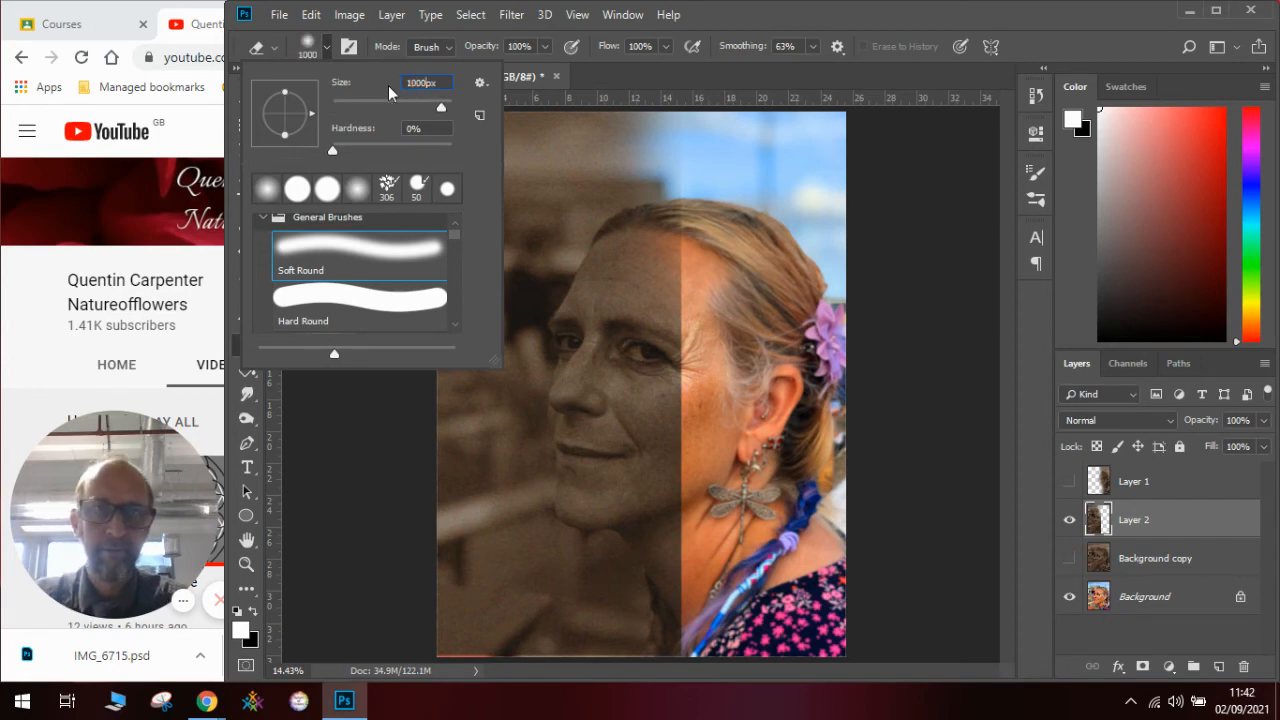
pyautogui.click(730, 203)
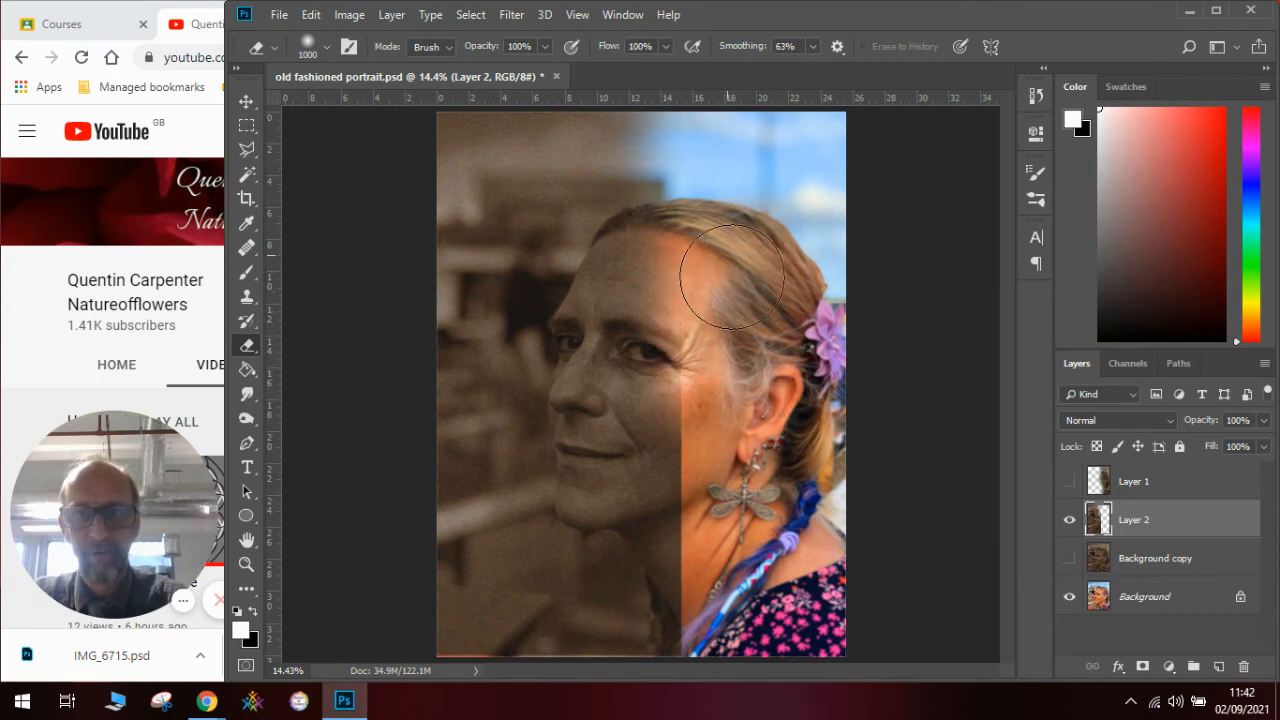
pyautogui.moveTo(731, 534)
pyautogui.mouseDown()
pyautogui.moveTo(720, 597)
pyautogui.moveTo(721, 553)
pyautogui.moveTo(738, 644)
pyautogui.moveTo(730, 398)
pyautogui.moveTo(734, 557)
pyautogui.moveTo(733, 459)
pyautogui.moveTo(741, 508)
pyautogui.mouseUp()
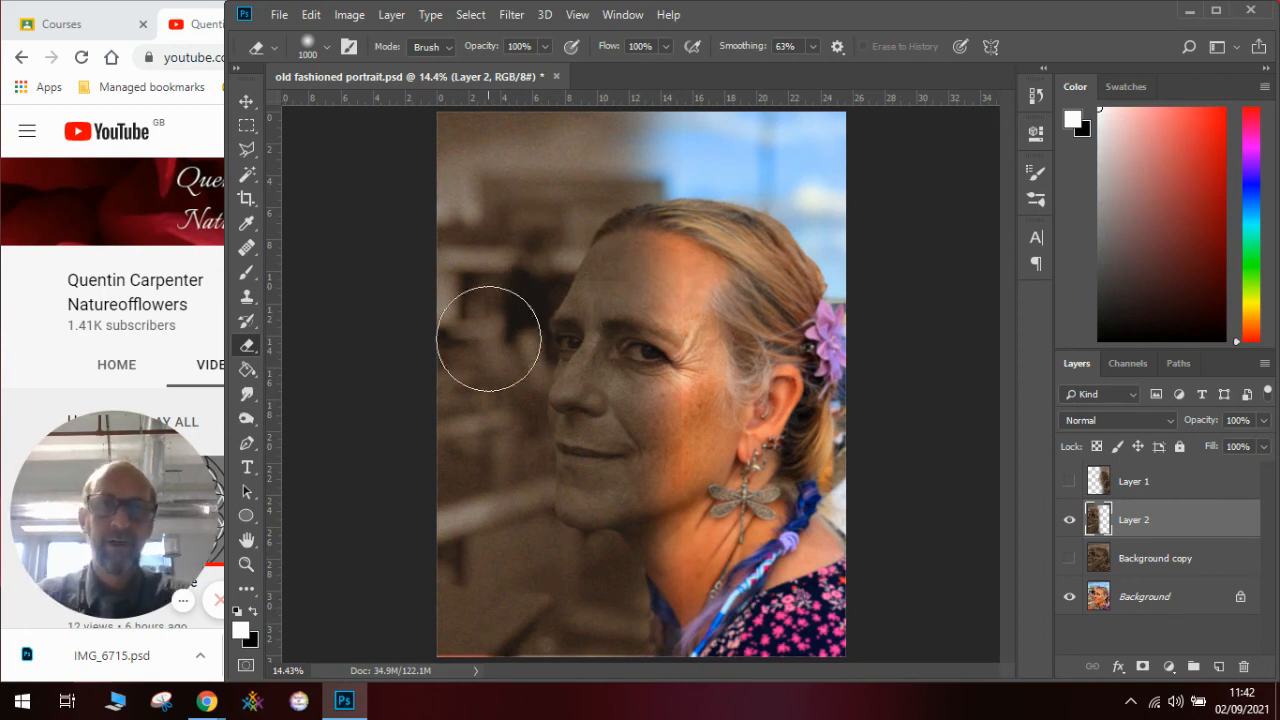
# - Darken the sepia half on Layer 2 with a Brightness/Contrast adjustment, setting the brightness to -52
pyautogui.click(349, 16)
pyautogui.moveTo(376, 65)
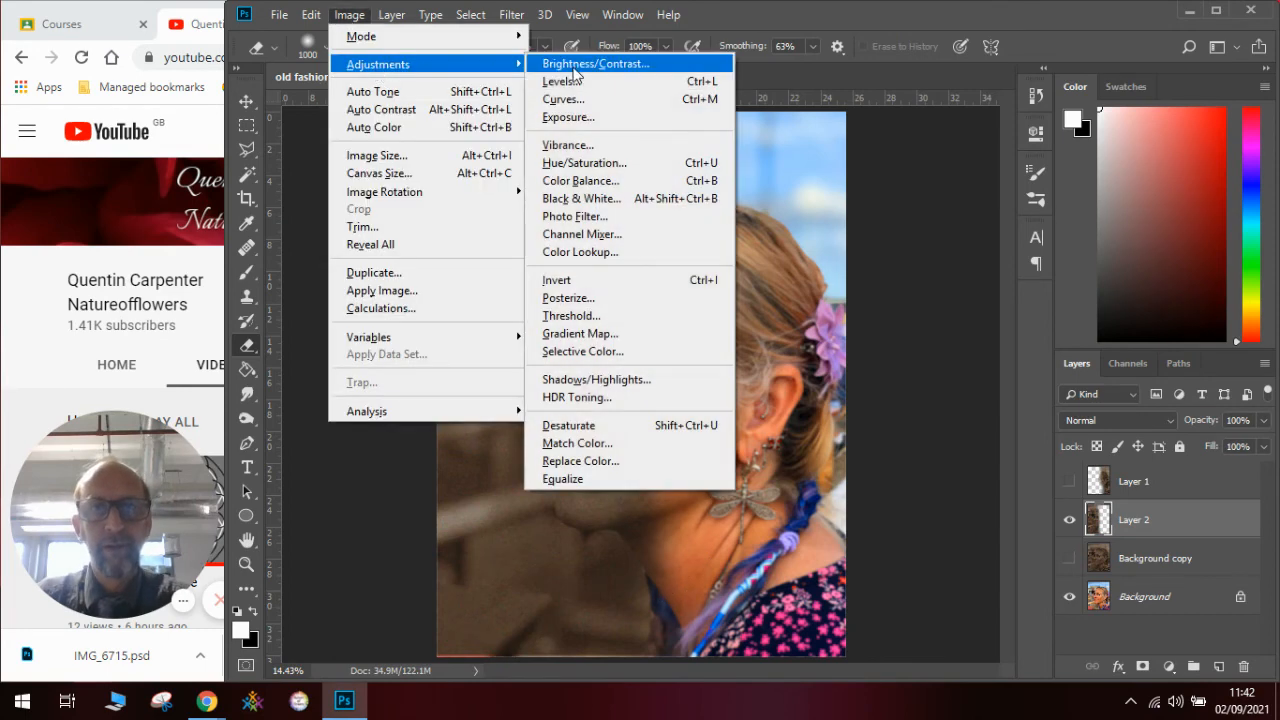
pyautogui.click(575, 64)
pyautogui.click(933, 203)
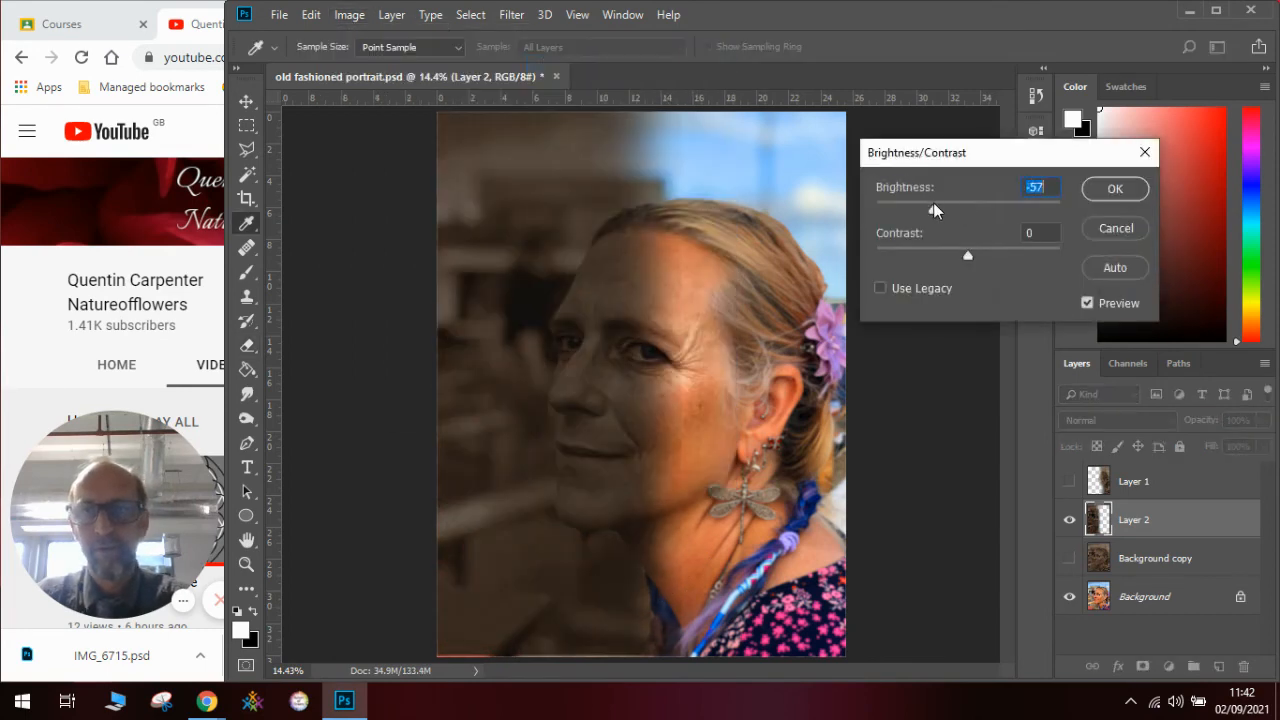
pyautogui.moveTo(935, 205); pyautogui.dragTo(936, 205)
pyautogui.click(1130, 192)
pyautogui.press('e')
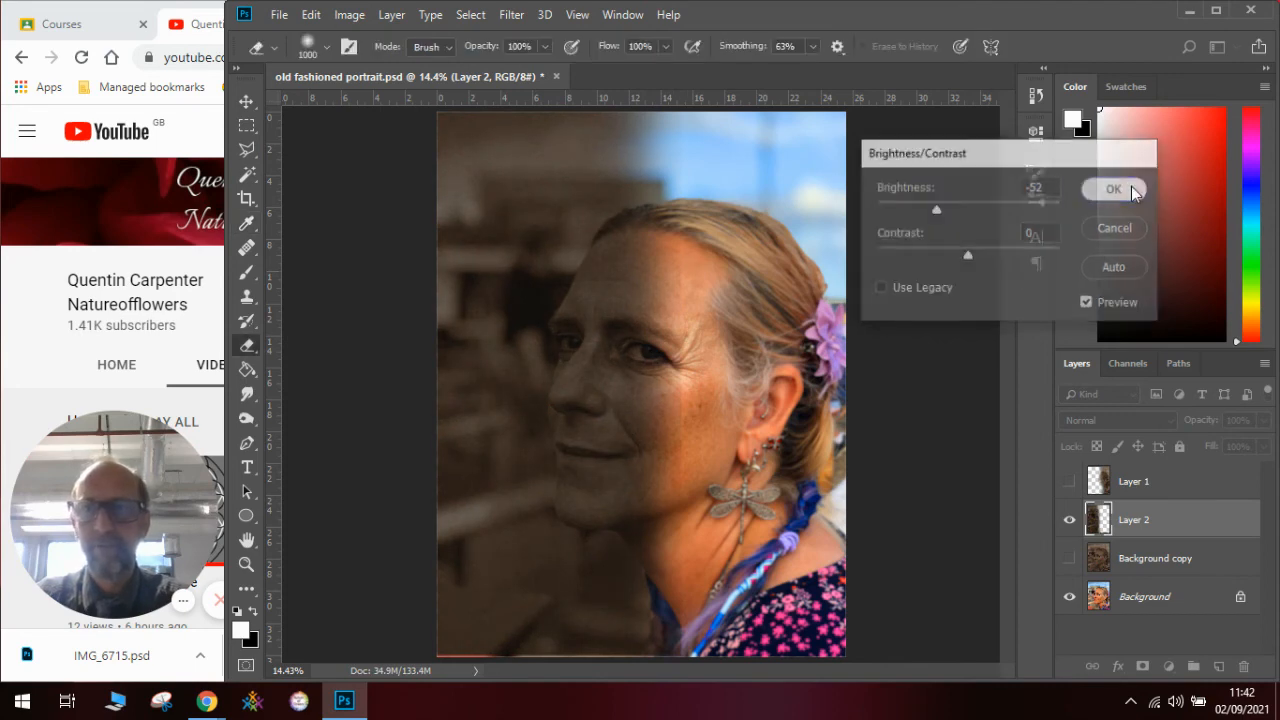
pyautogui.moveTo(725, 298)
pyautogui.mouseDown()
pyautogui.moveTo(729, 504)
pyautogui.moveTo(740, 498)
pyautogui.moveTo(743, 536)
pyautogui.moveTo(785, 580)
pyautogui.mouseUp()
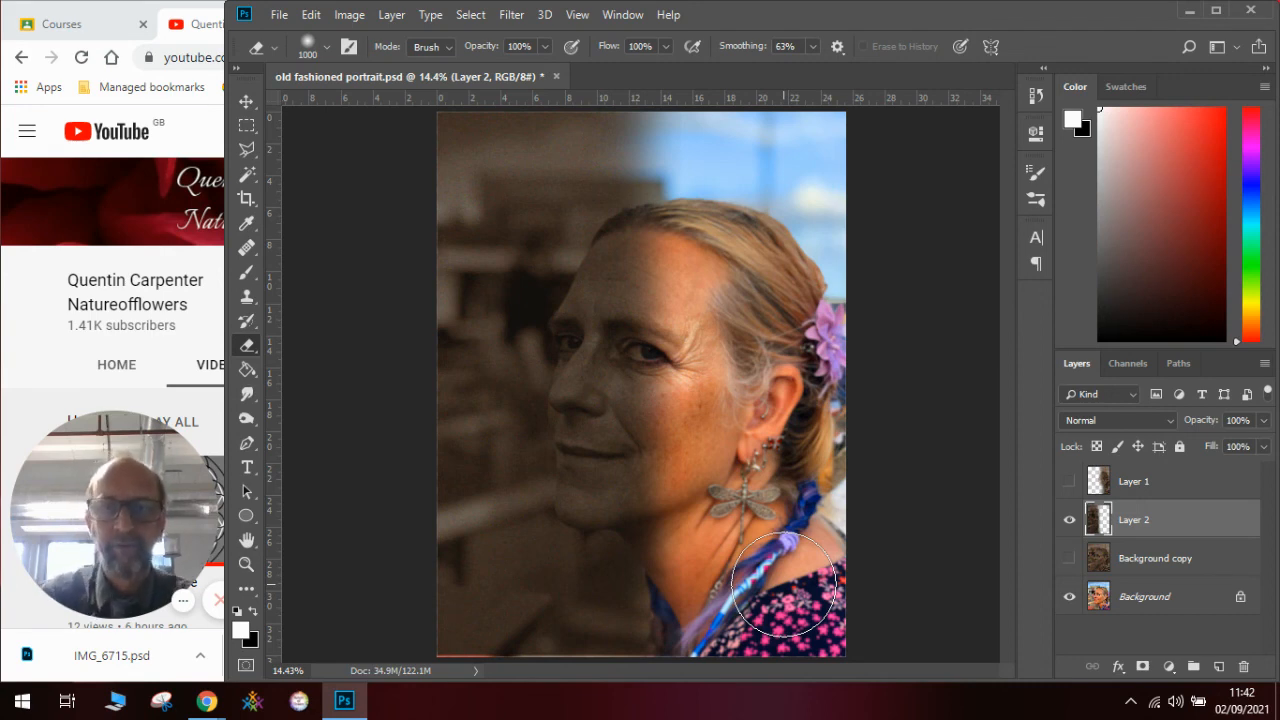
# - View the full sepia Background copy without Layer 2, and return to Layer 2 blended over the colour Background
pyautogui.click(1068, 558)
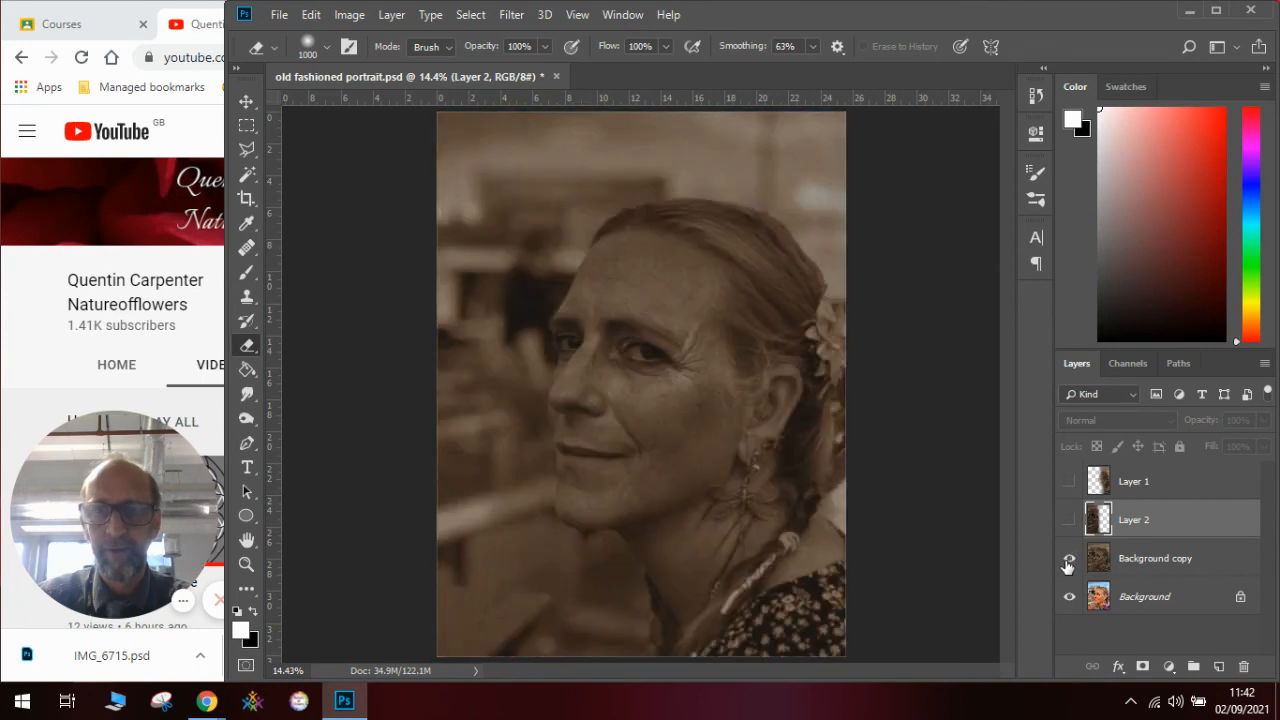
pyautogui.click(1069, 558)
pyautogui.click(1069, 520)
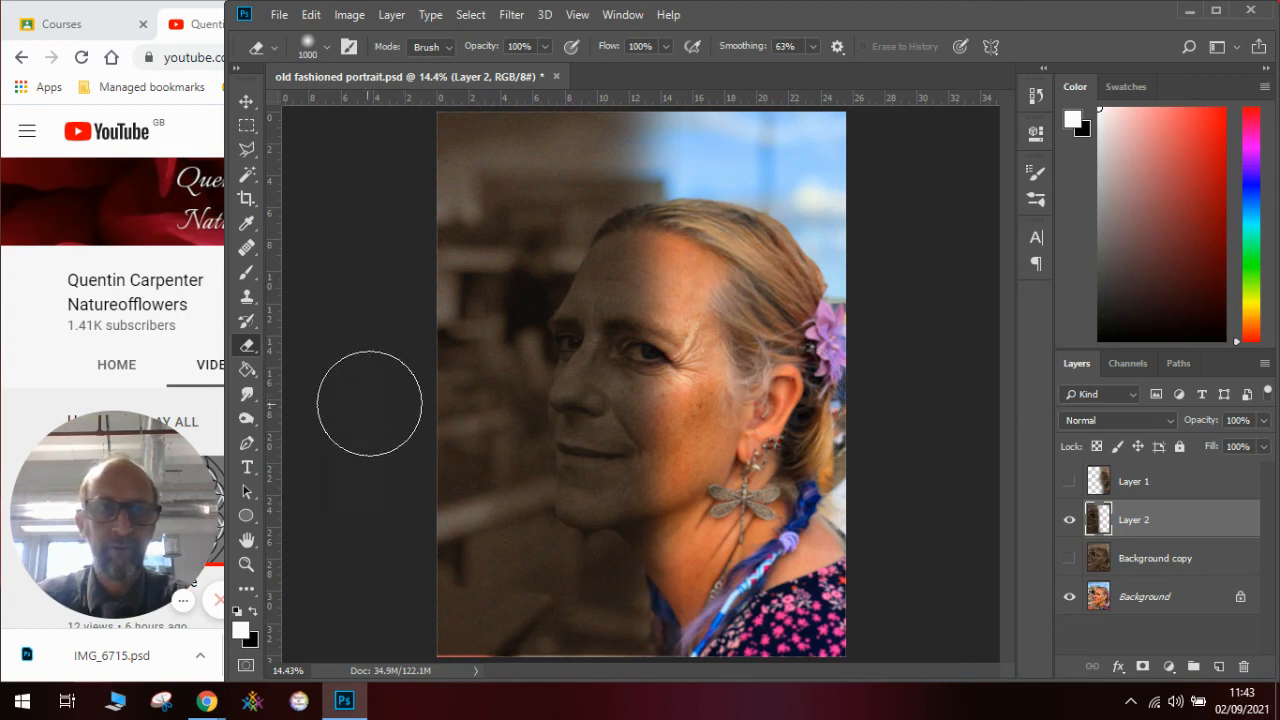
pyautogui.click(195, 325)
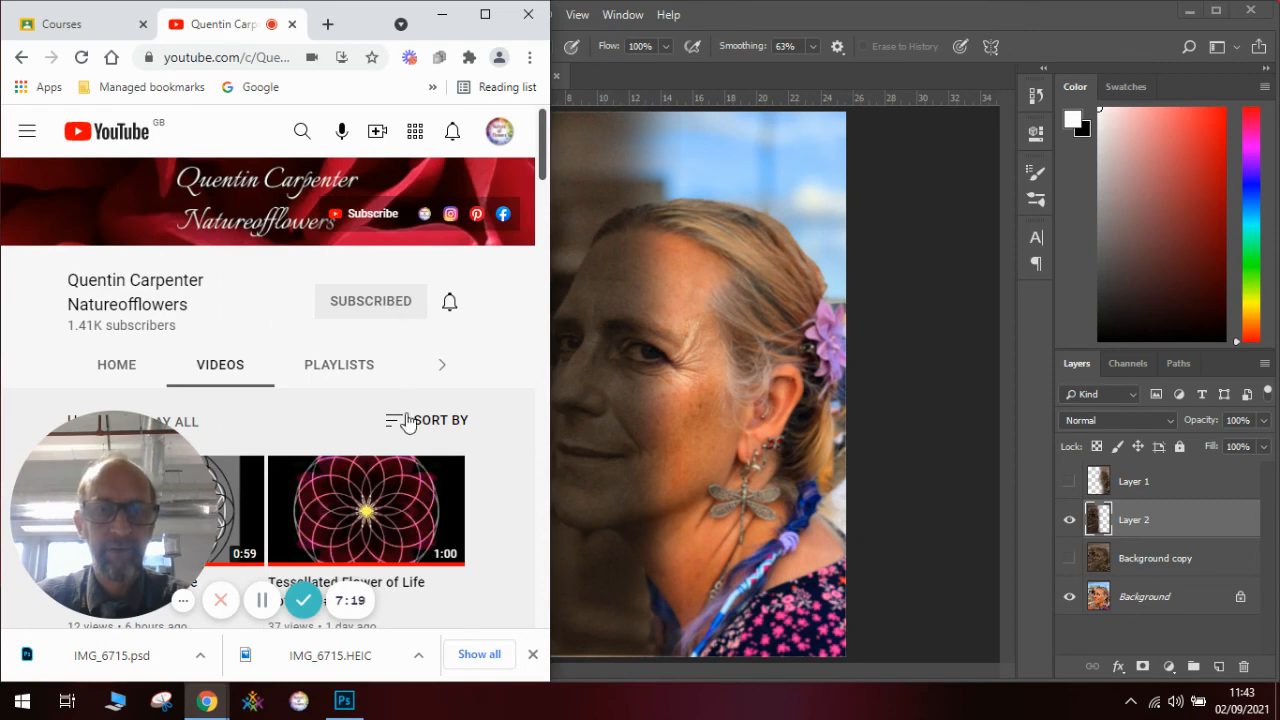